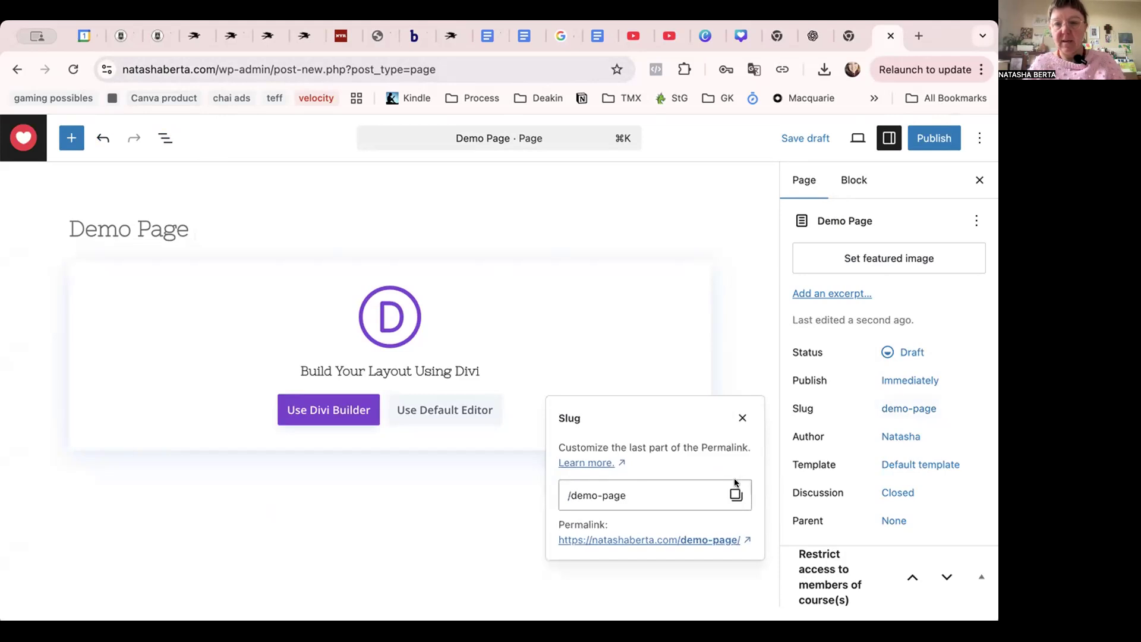
Change the page's slug to something-different, joining the two words with a hyphen.
{"action": "left_click", "coordinate": [602, 494]}
{"action": "key", "text": "BackSpace"}
{"action": "key", "text": "BackSpace"}
{"action": "key", "text": "BackSpace"}
{"action": "key", "text": "BackSpace"}
{"action": "key", "text": "BackSpace"}
{"action": "key", "text": "BackSpace"}
{"action": "key", "text": "BackSpace"}
{"action": "key", "text": "BackSpace"}
{"action": "key", "text": "BackSpace"}
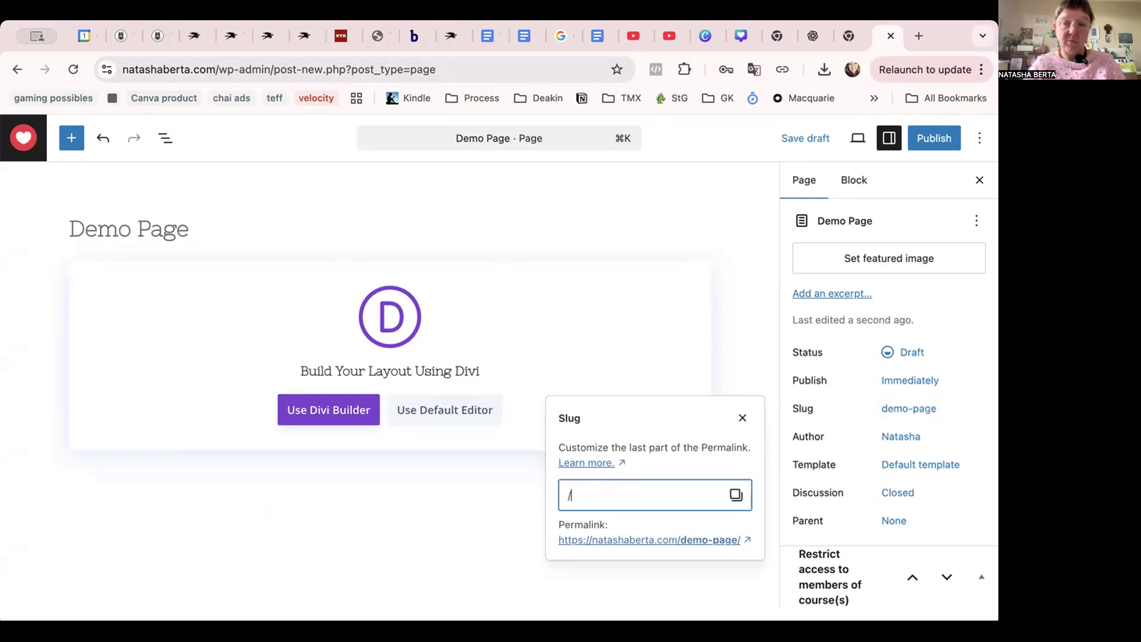
{"action": "type", "text": "somethi"}
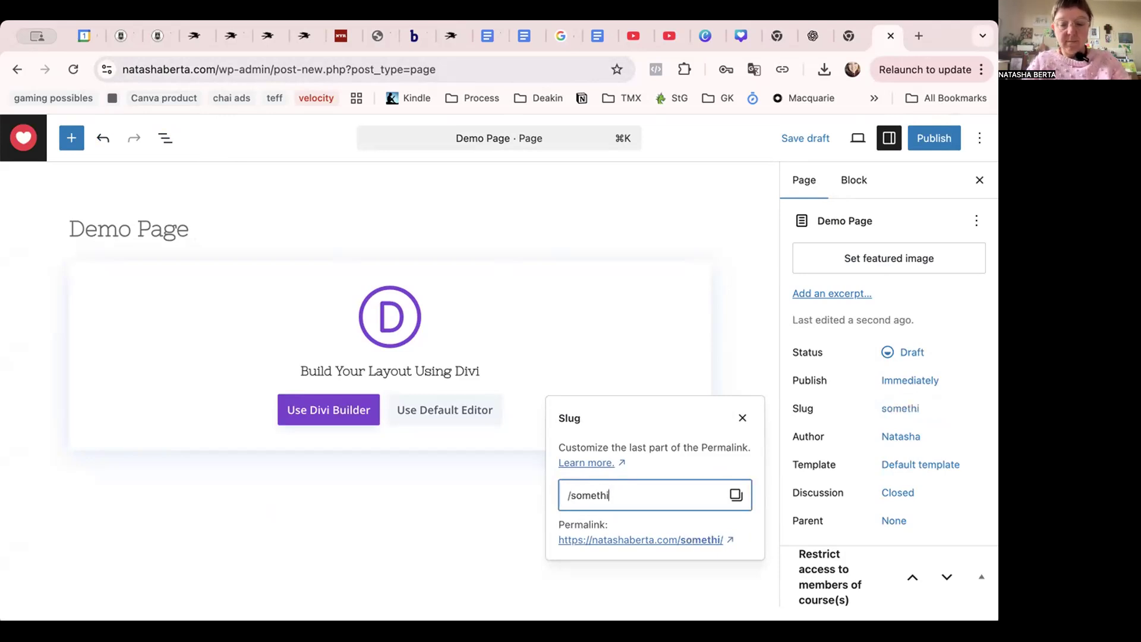
{"action": "type", "text": "ng differenc"}
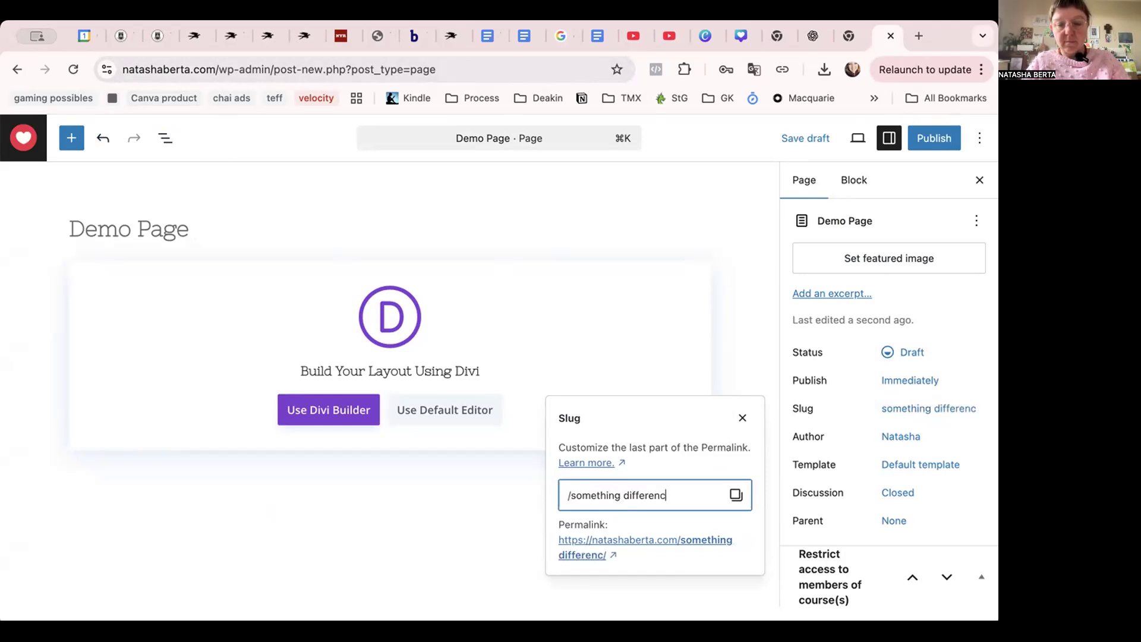
{"action": "key", "text": "BackSpace"}
{"action": "type", "text": "t"}
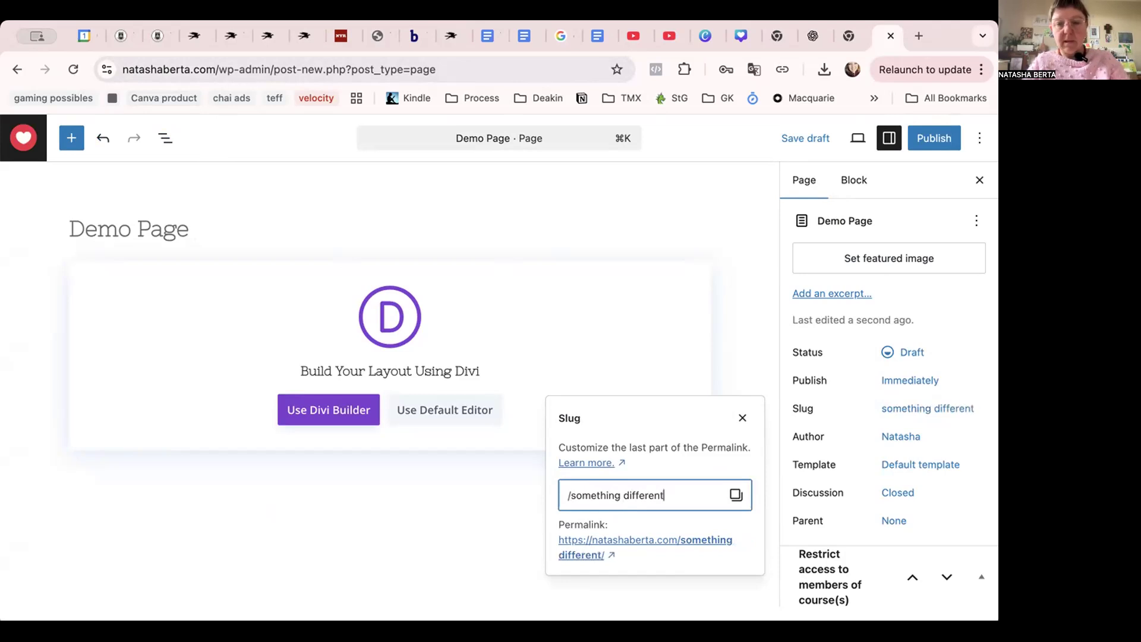
{"action": "left_click", "coordinate": [622, 495]}
{"action": "key", "text": "BackSpace"}
{"action": "type", "text": "-"}
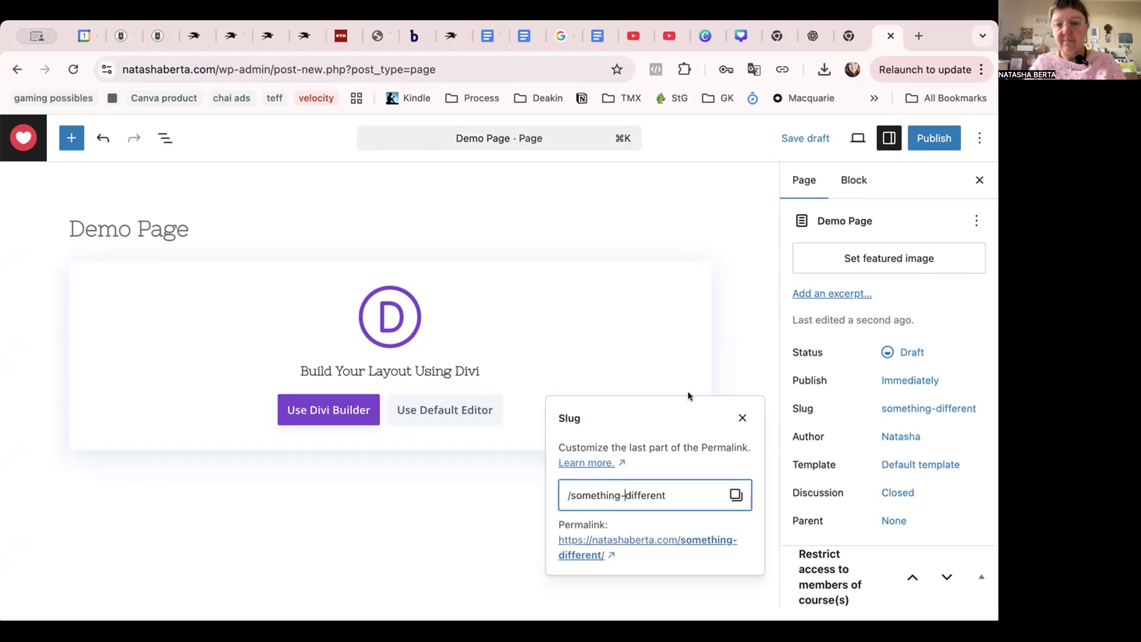
{"action": "left_click", "coordinate": [687, 353]}
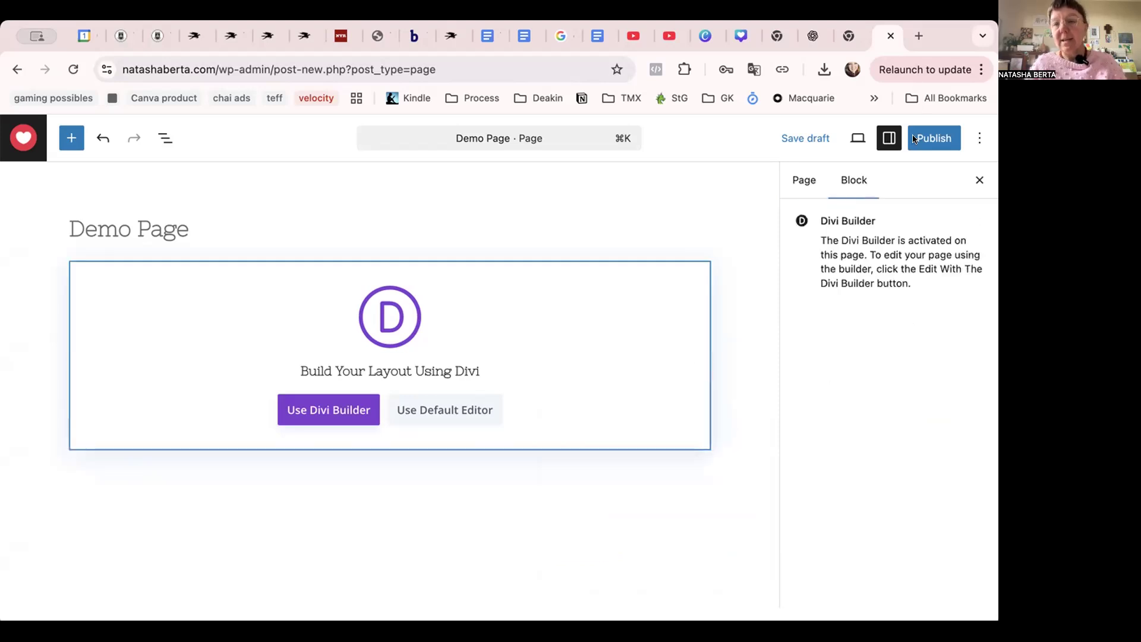
Publish Demo Page and open its live version in the Divi Visual Builder.
{"action": "left_click", "coordinate": [928, 135]}
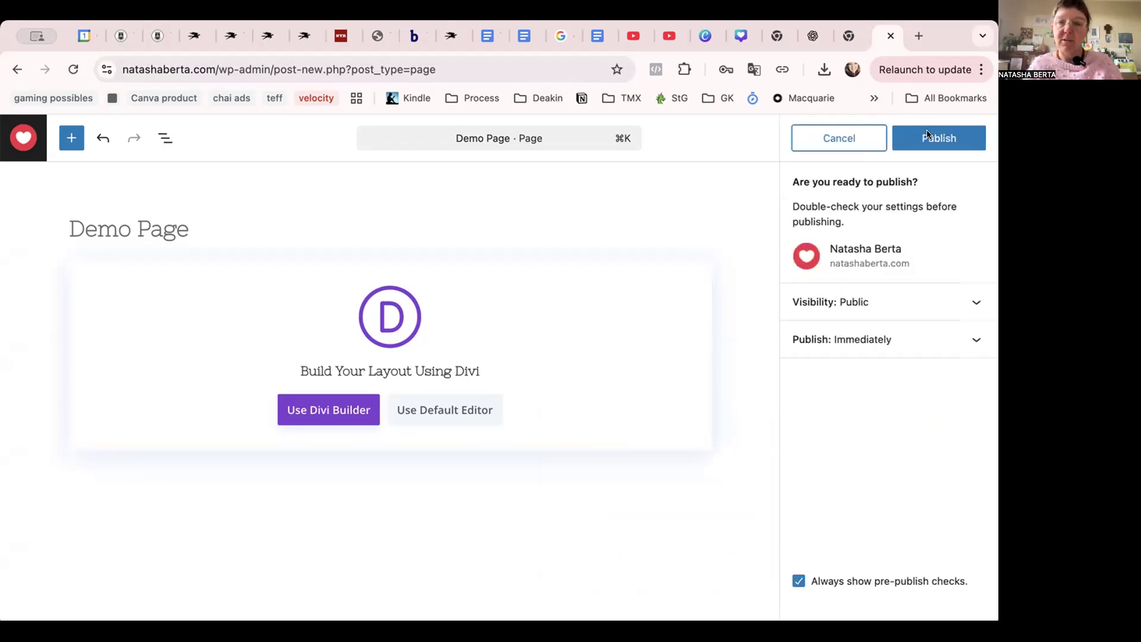
{"action": "left_click", "coordinate": [928, 135]}
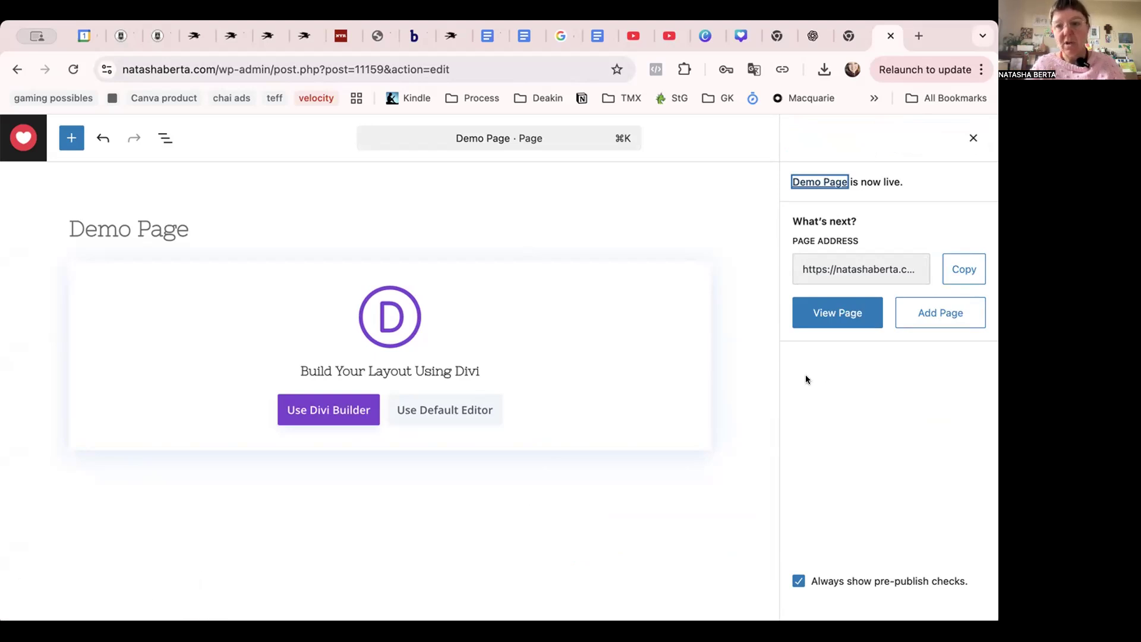
{"action": "left_click", "coordinate": [831, 307]}
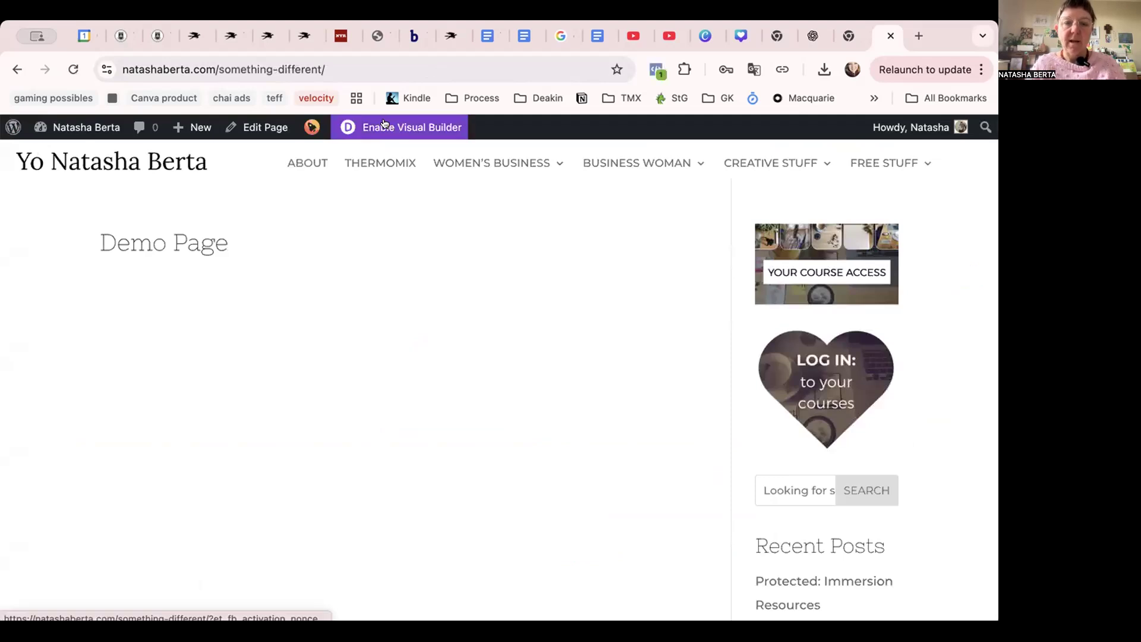
{"action": "left_click", "coordinate": [385, 125]}
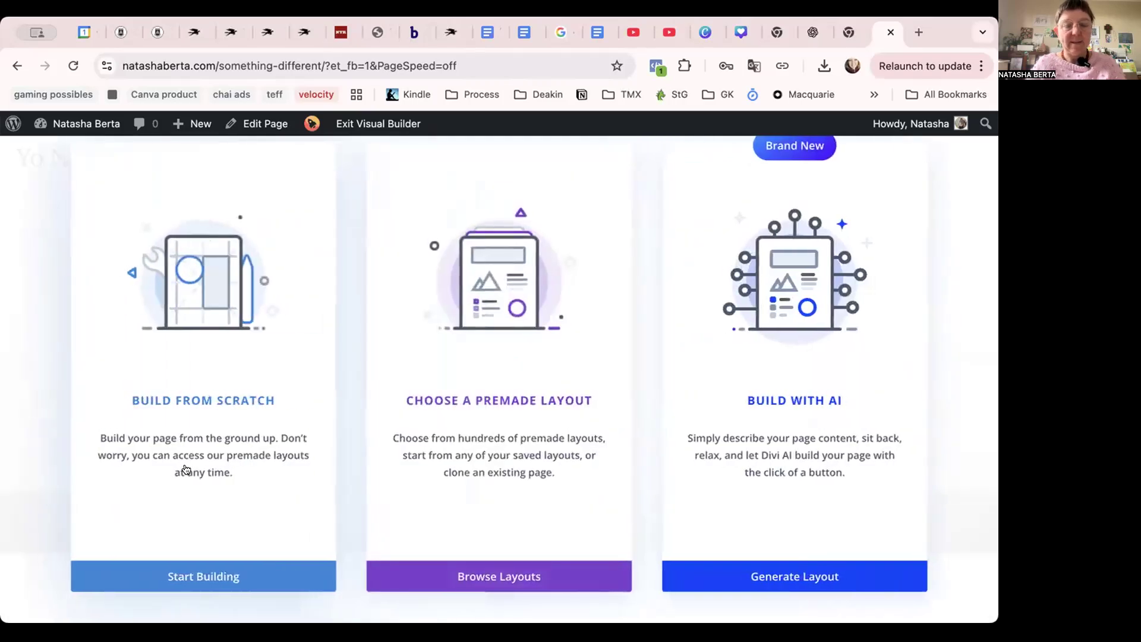
Start building from scratch with a four-column row and add a default Blurb module to its first column.
{"action": "left_click", "coordinate": [183, 469]}
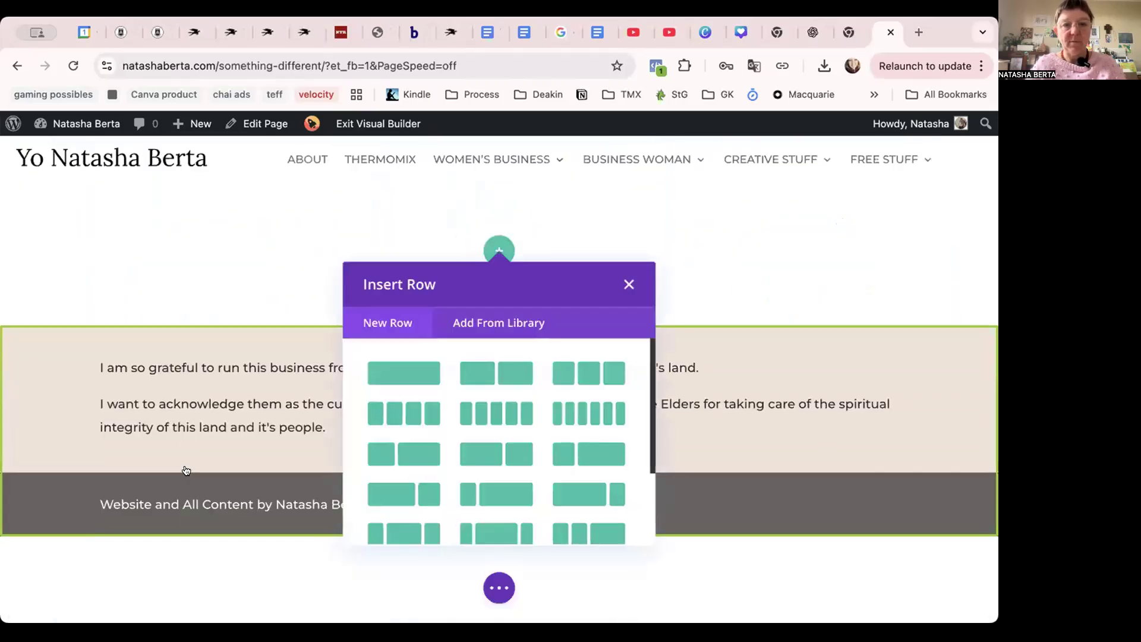
{"action": "left_click", "coordinate": [408, 415]}
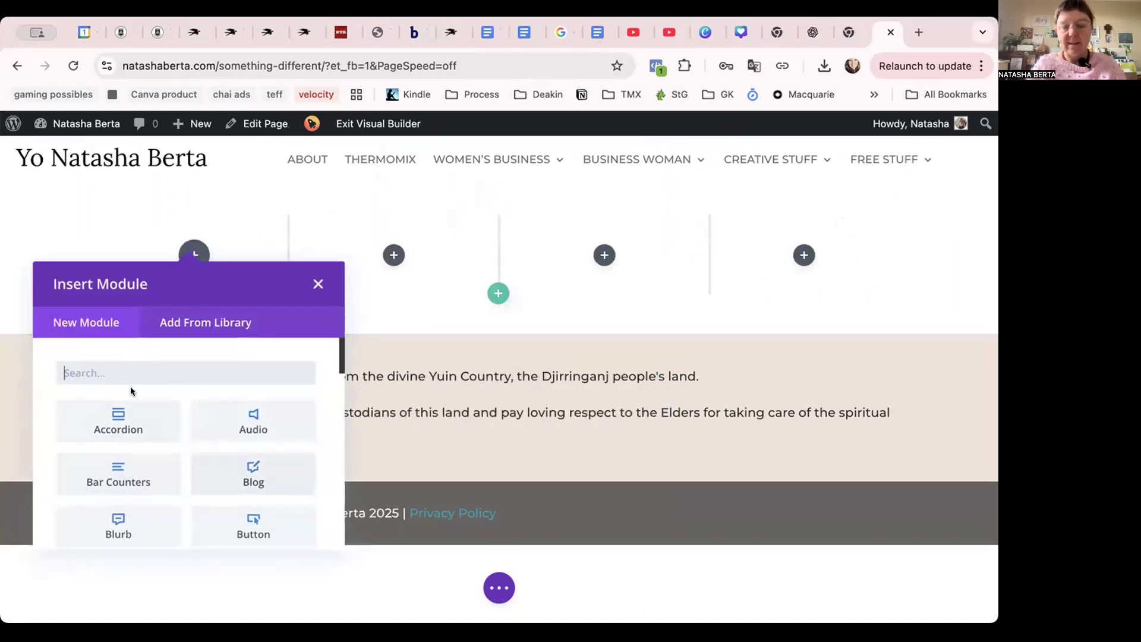
{"action": "scroll", "coordinate": [126, 479], "scroll_direction": "down", "scroll_amount": 2}
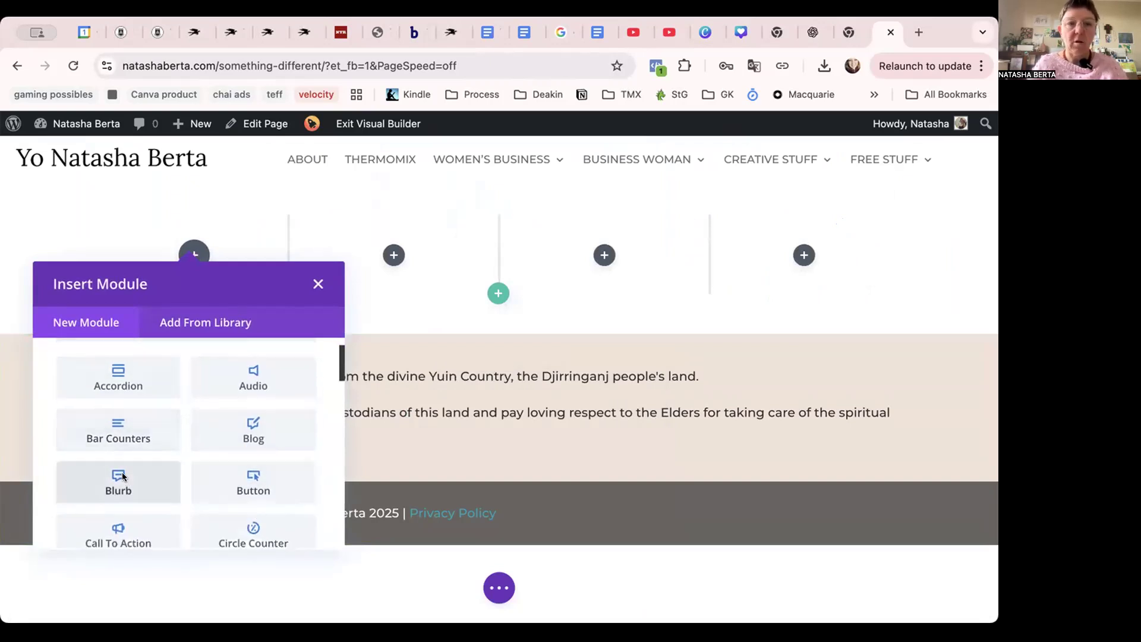
{"action": "left_click", "coordinate": [123, 476]}
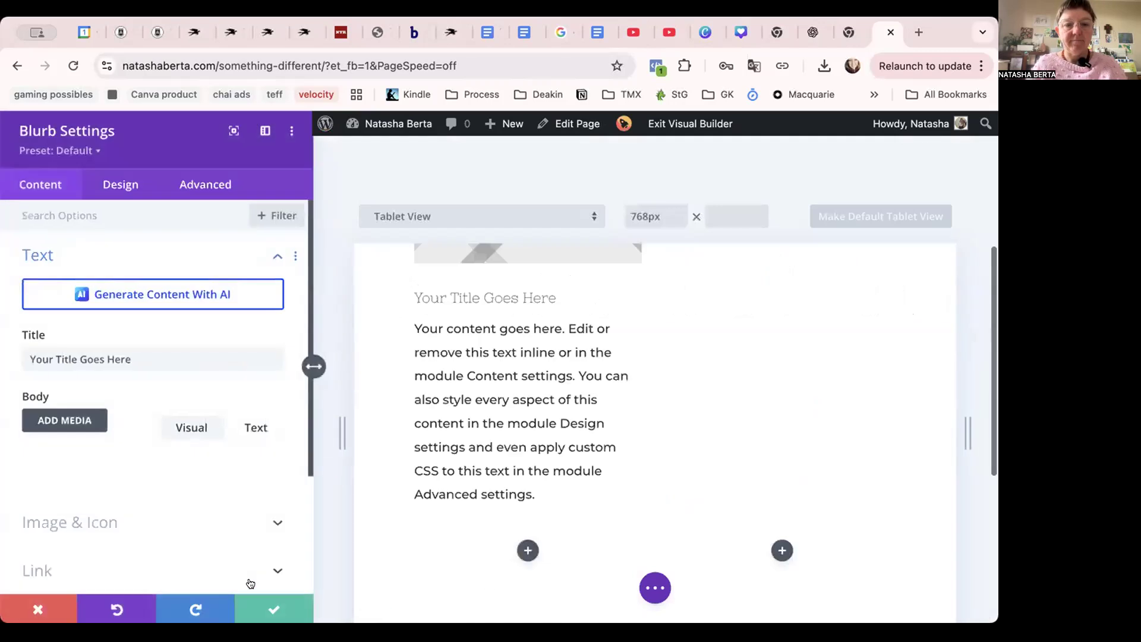
{"action": "left_click", "coordinate": [270, 607]}
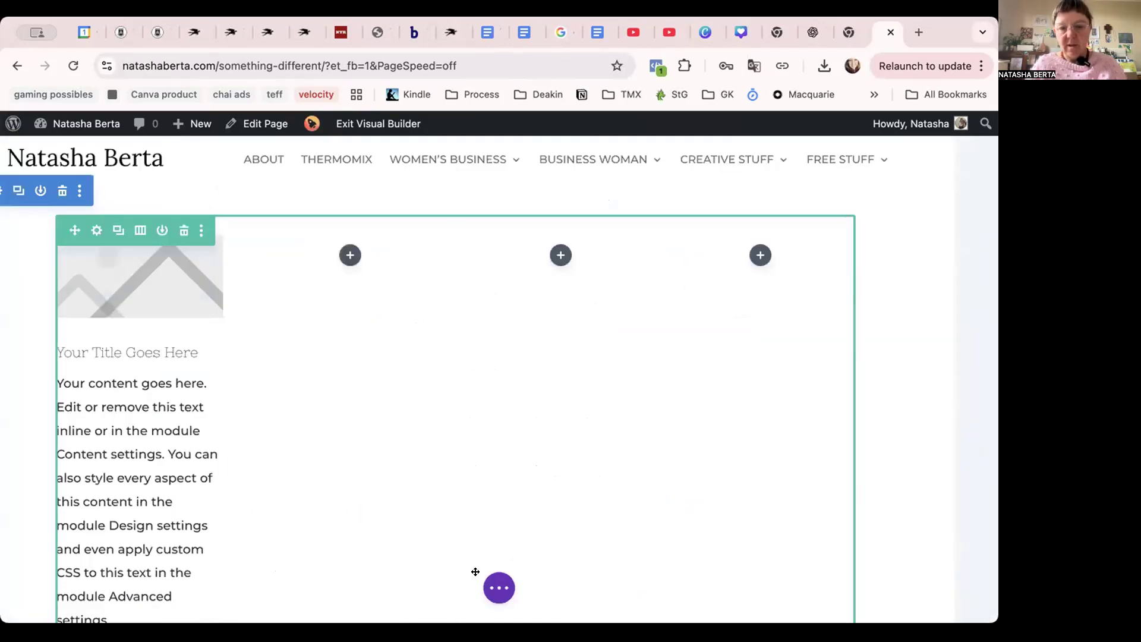
Open the options for inserting a layout, and exit the Visual Builder, discarding the unsaved changes.
{"action": "left_click", "coordinate": [498, 588]}
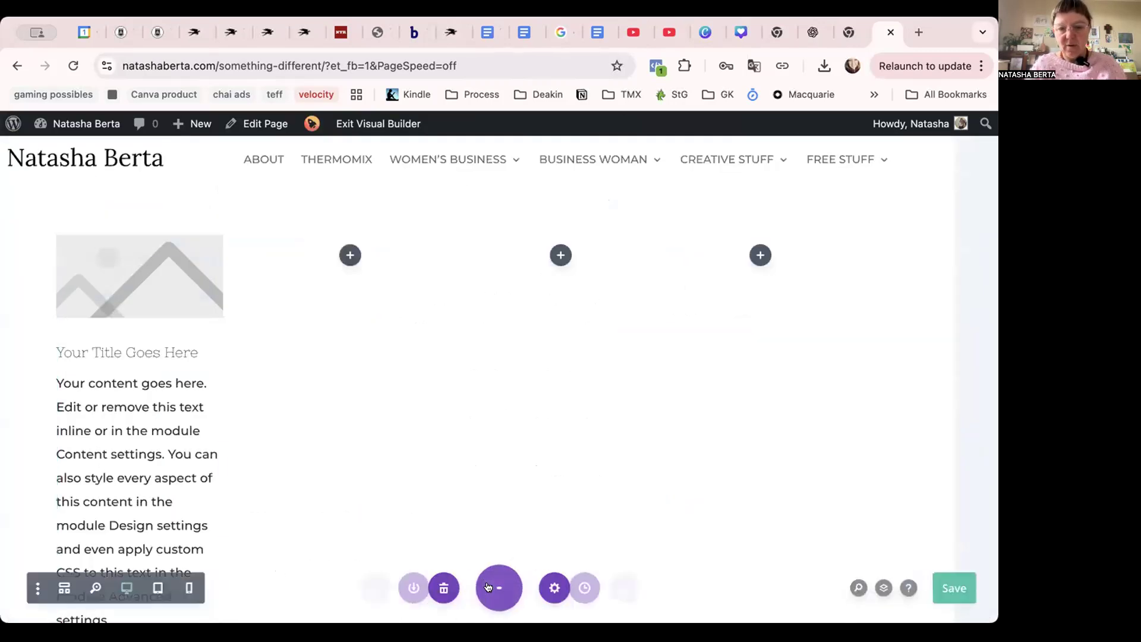
{"action": "left_click", "coordinate": [342, 587]}
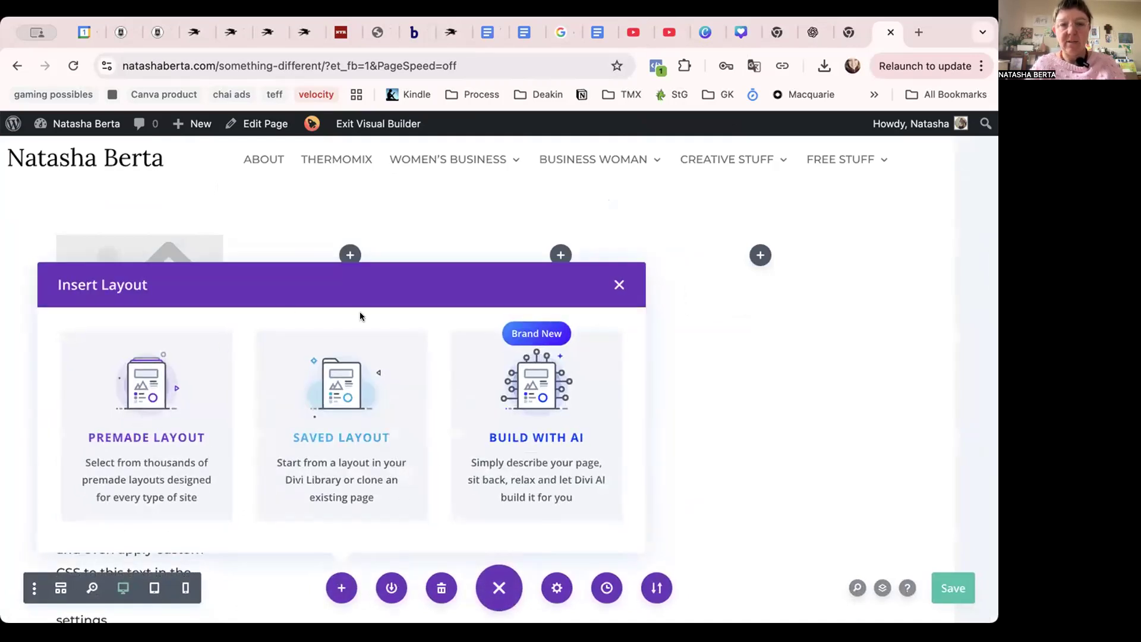
{"action": "left_click", "coordinate": [378, 123]}
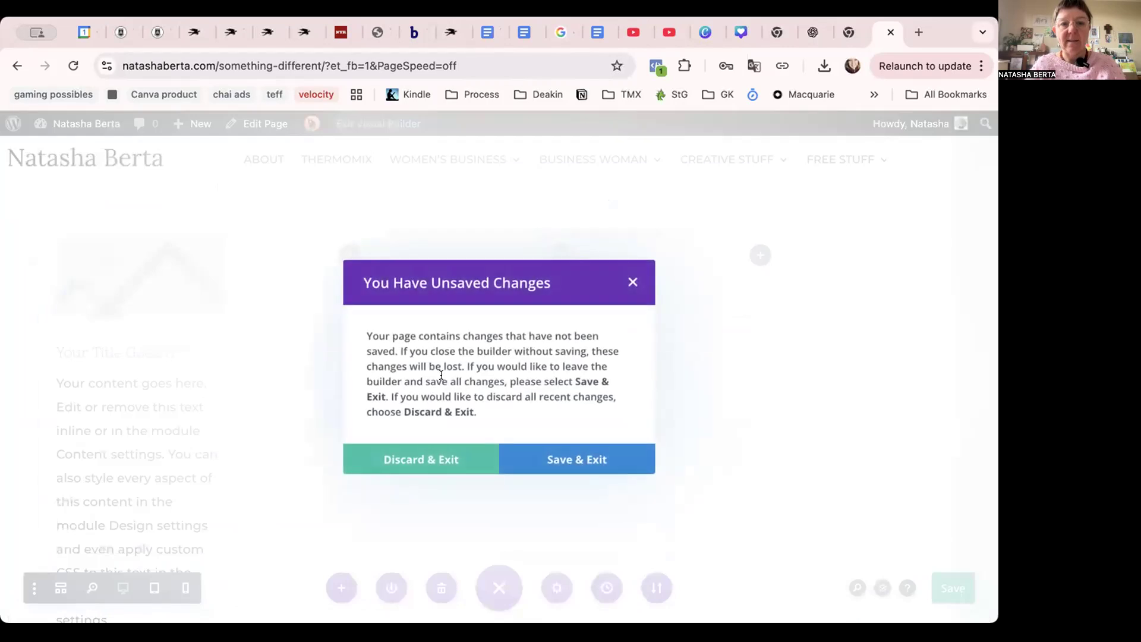
{"action": "left_click", "coordinate": [418, 459]}
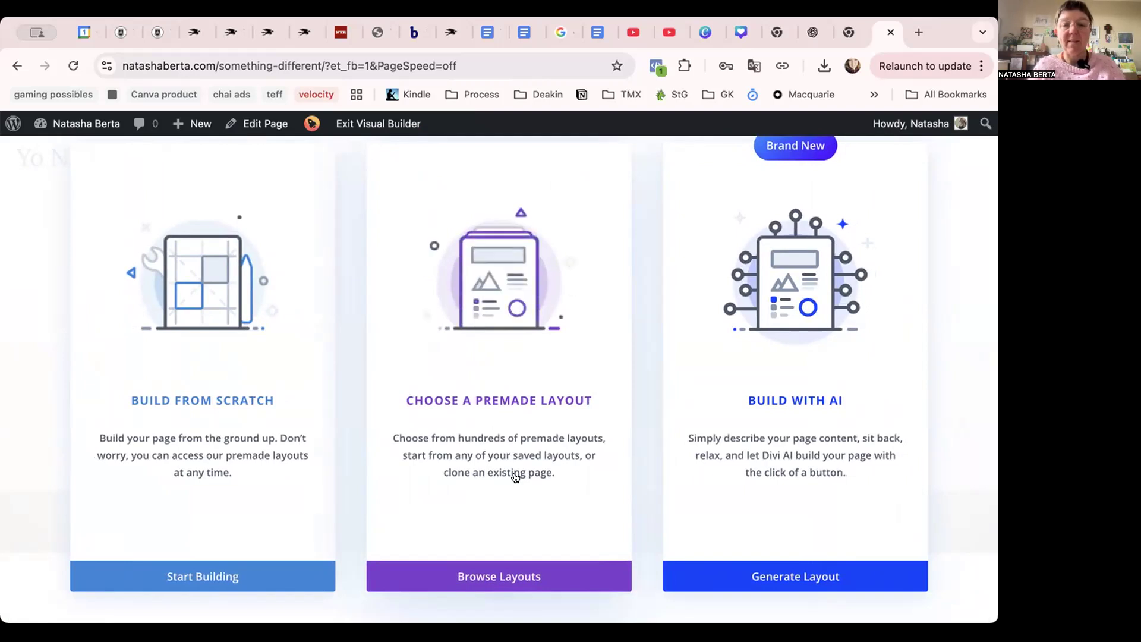
Open the layout library and look through the existing pages and the saved layouts available for reuse.
{"action": "left_click", "coordinate": [495, 579]}
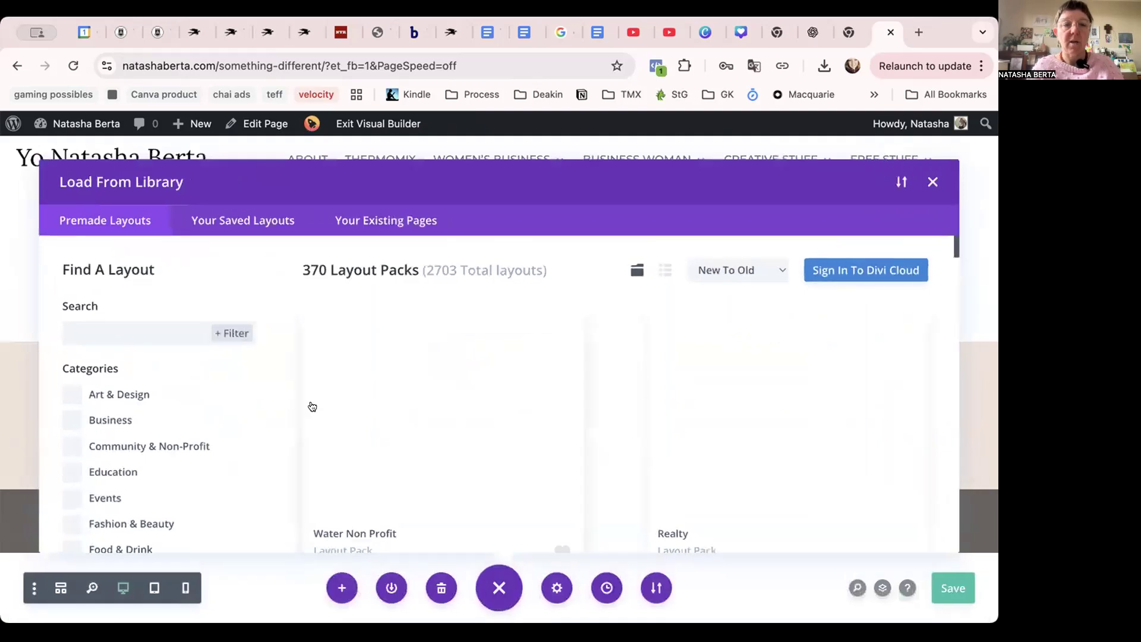
{"action": "left_click", "coordinate": [373, 221]}
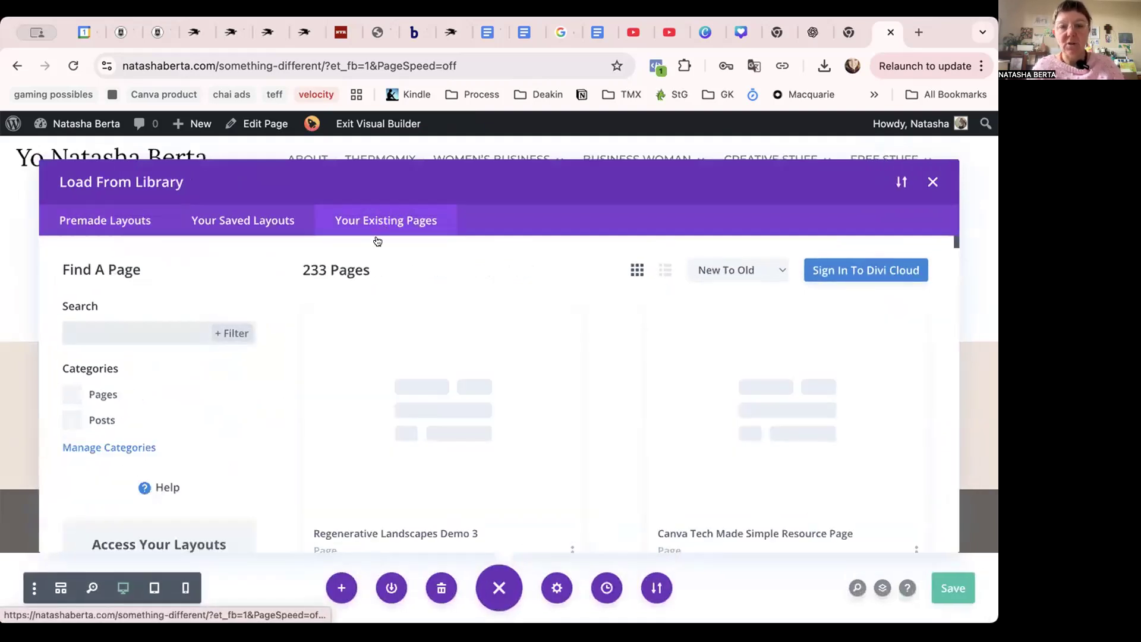
{"action": "scroll", "coordinate": [398, 364], "scroll_direction": "down", "scroll_amount": 5}
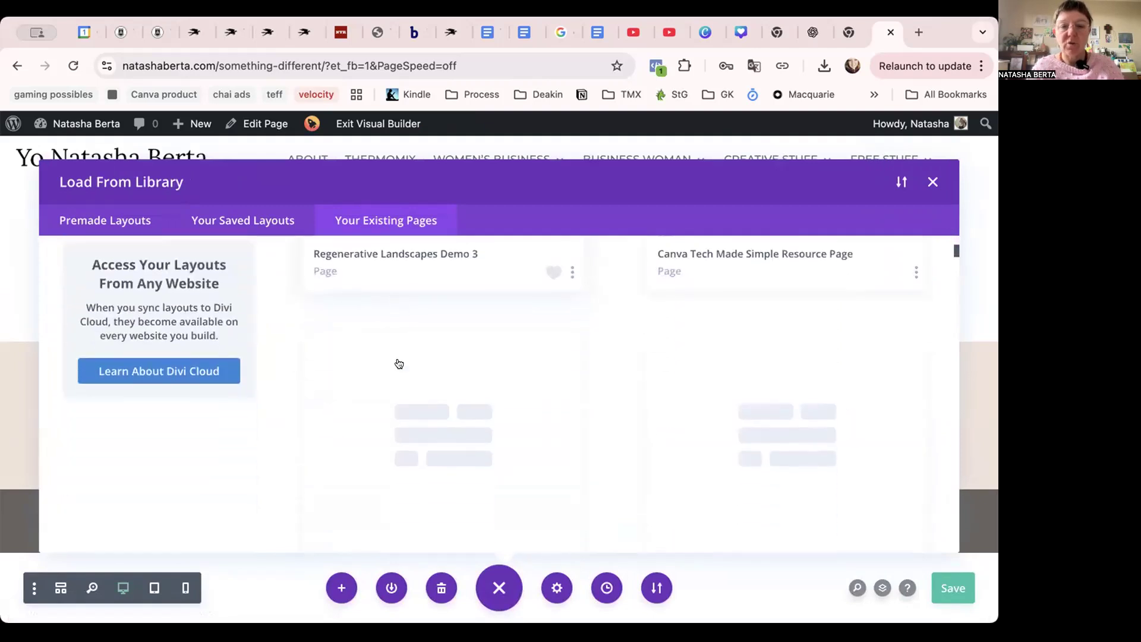
{"action": "scroll", "coordinate": [399, 364], "scroll_direction": "up", "scroll_amount": 5}
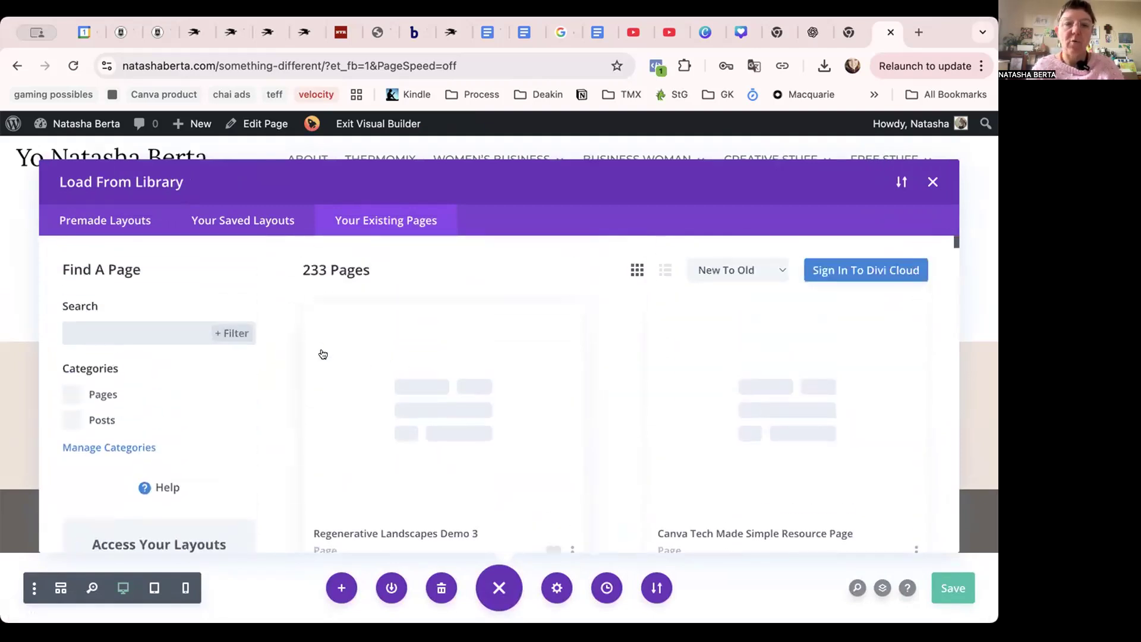
{"action": "scroll", "coordinate": [350, 392], "scroll_direction": "down", "scroll_amount": 2}
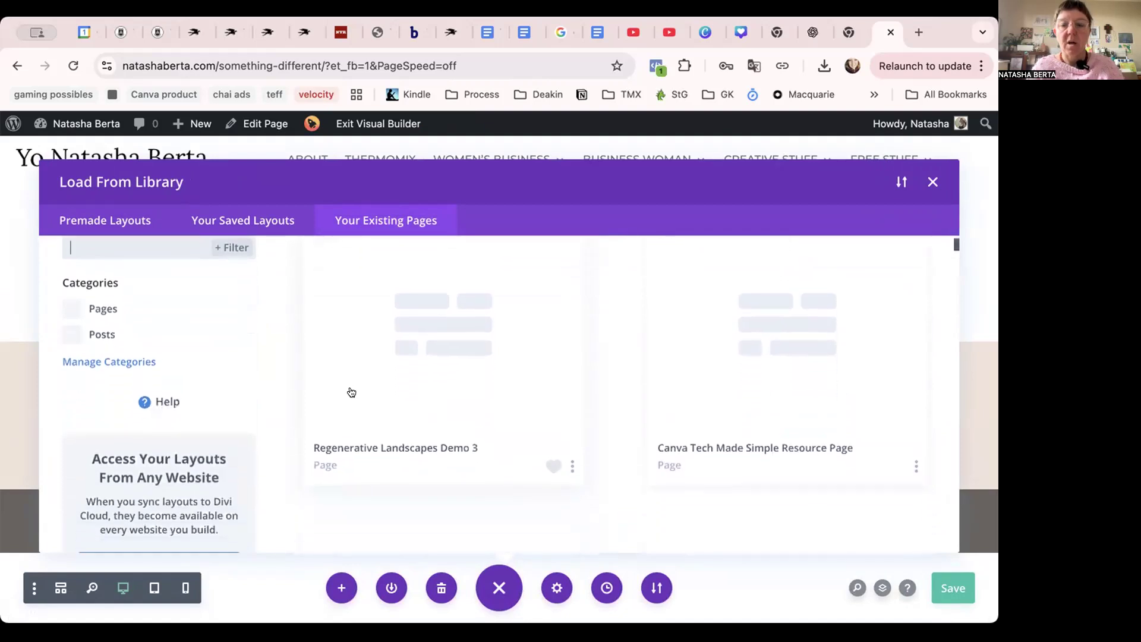
{"action": "scroll", "coordinate": [351, 392], "scroll_direction": "down", "scroll_amount": 1}
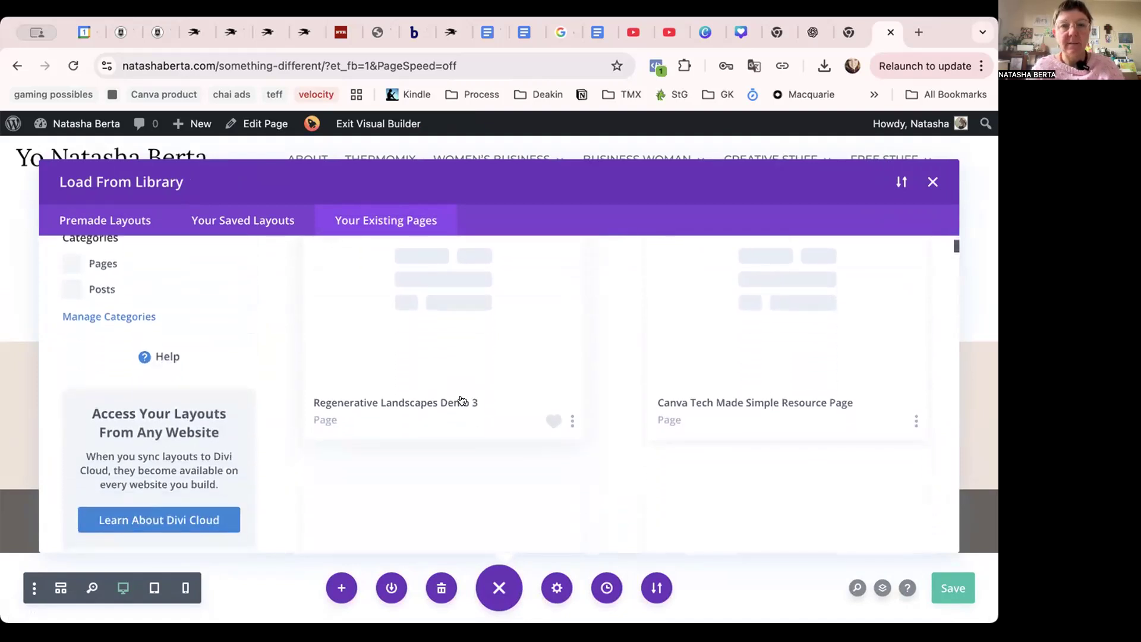
{"action": "scroll", "coordinate": [455, 386], "scroll_direction": "up", "scroll_amount": 3}
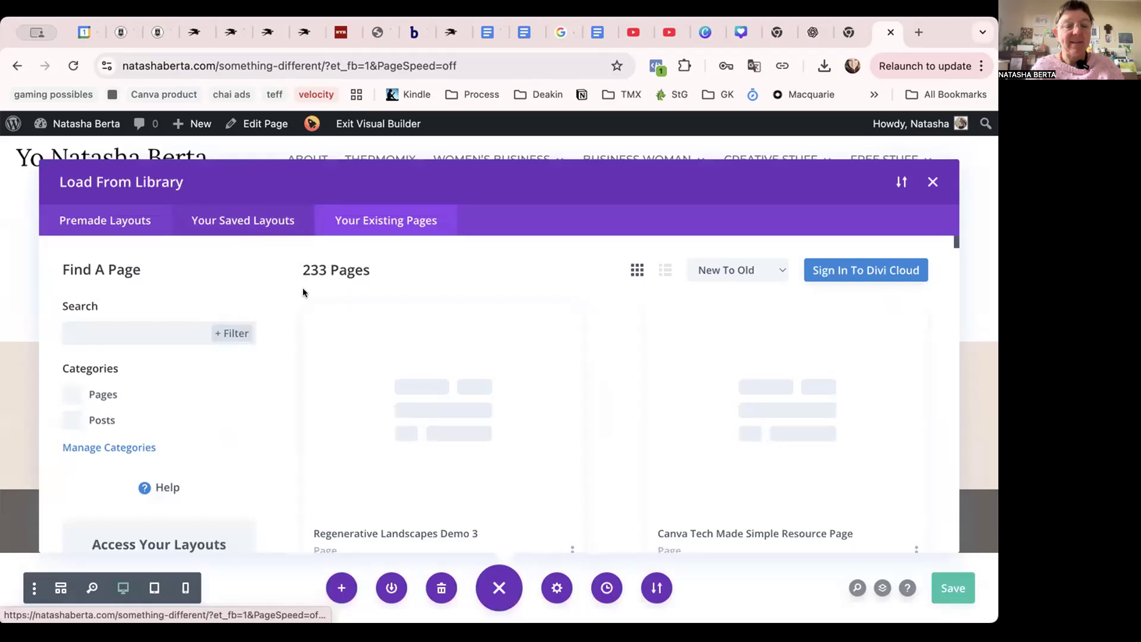
{"action": "left_click", "coordinate": [242, 220]}
{"action": "scroll", "coordinate": [363, 431], "scroll_direction": "down", "scroll_amount": 5}
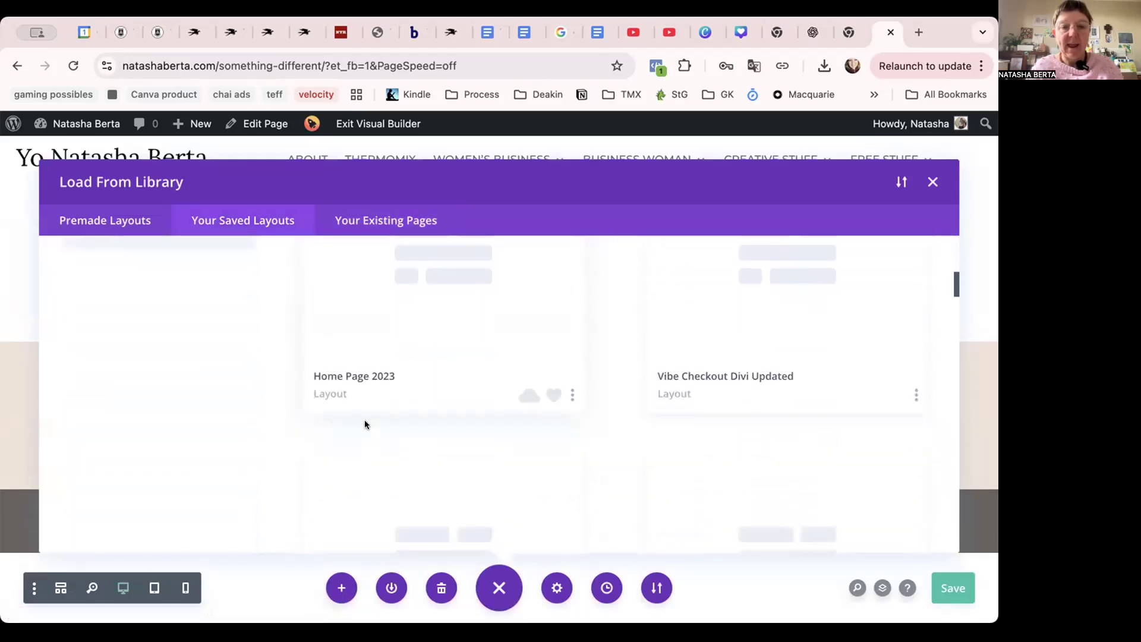
{"action": "scroll", "coordinate": [603, 387], "scroll_direction": "down", "scroll_amount": 3}
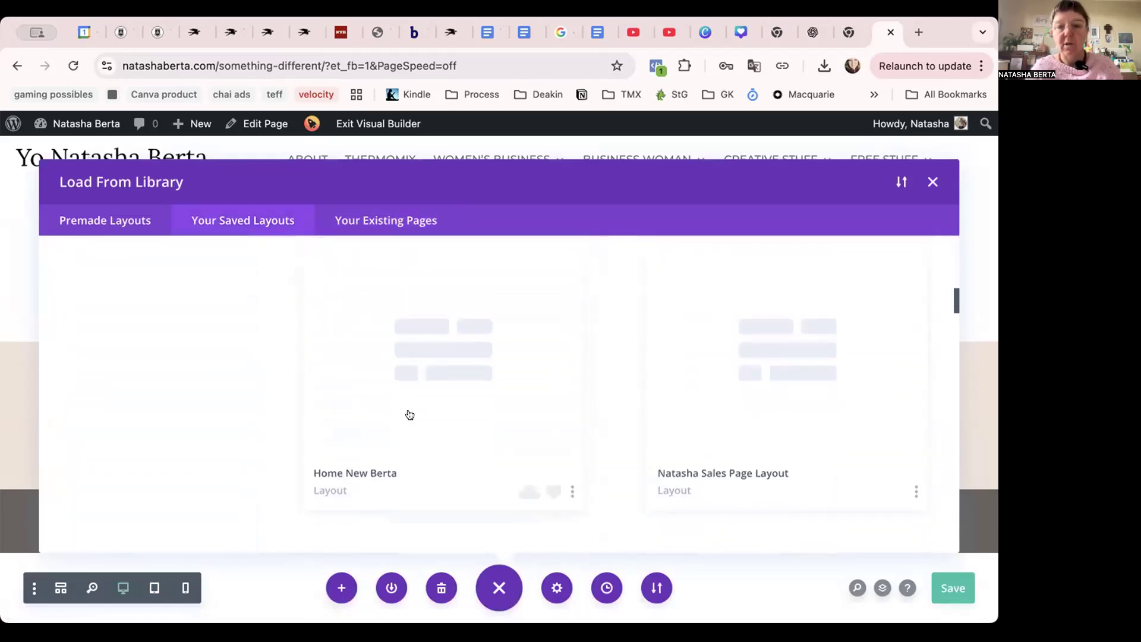
{"action": "scroll", "coordinate": [419, 402], "scroll_direction": "up", "scroll_amount": 8}
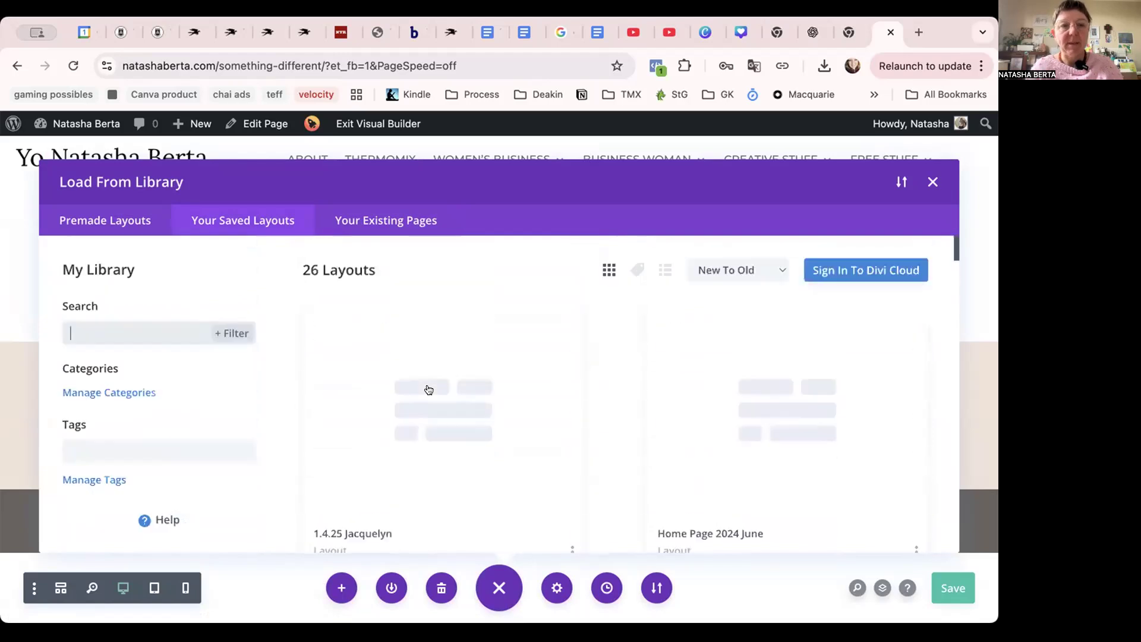
Browse the premade layout packs and open the details of the Fashion Stylist pack.
{"action": "left_click", "coordinate": [113, 226]}
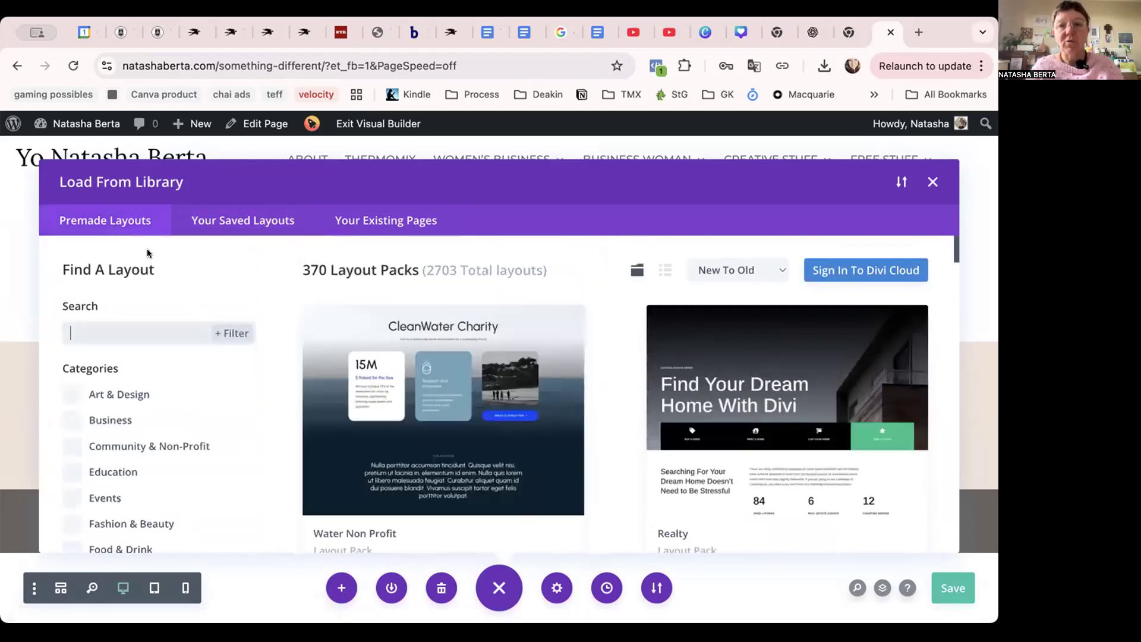
{"action": "scroll", "coordinate": [333, 410], "scroll_direction": "down", "scroll_amount": 5}
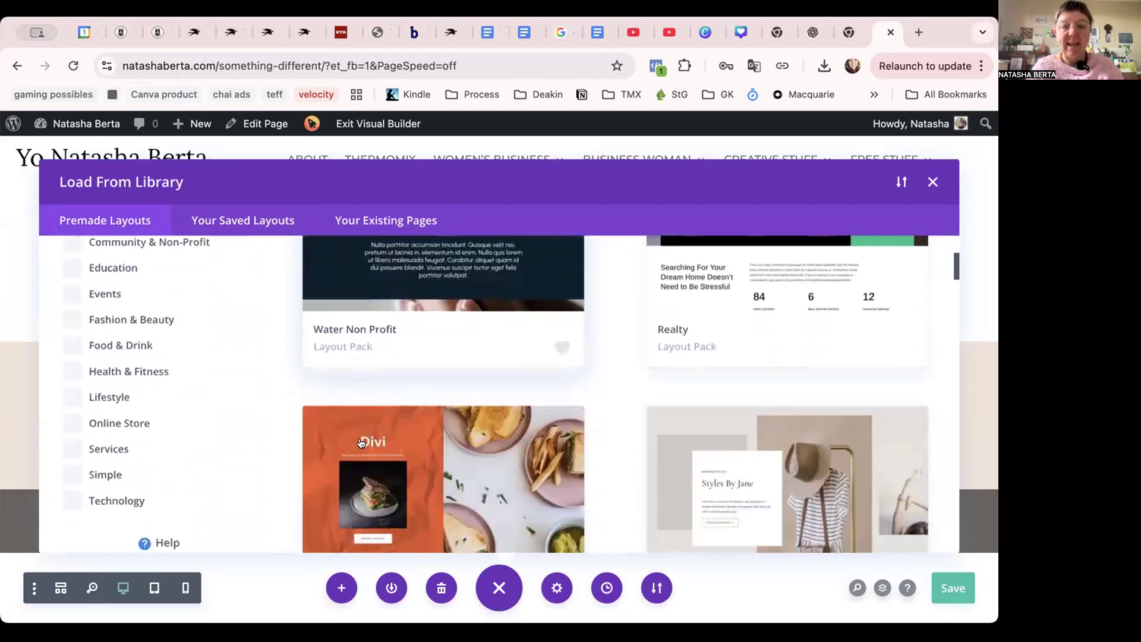
{"action": "scroll", "coordinate": [361, 442], "scroll_direction": "down", "scroll_amount": 8}
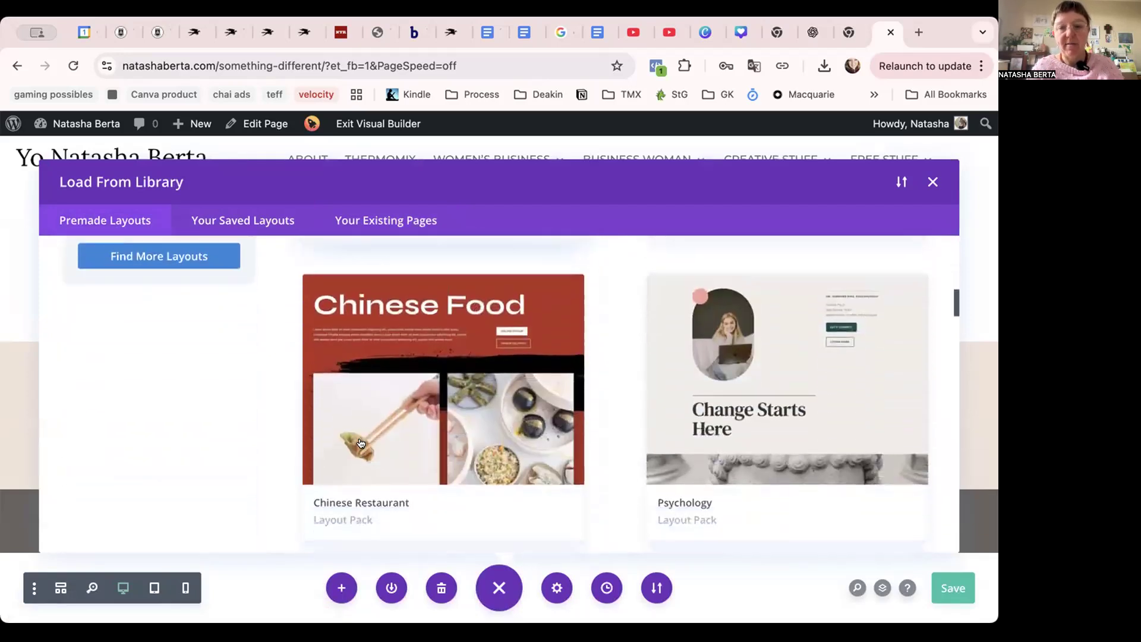
{"action": "scroll", "coordinate": [361, 443], "scroll_direction": "down", "scroll_amount": 4}
{"action": "scroll", "coordinate": [356, 438], "scroll_direction": "up", "scroll_amount": 8}
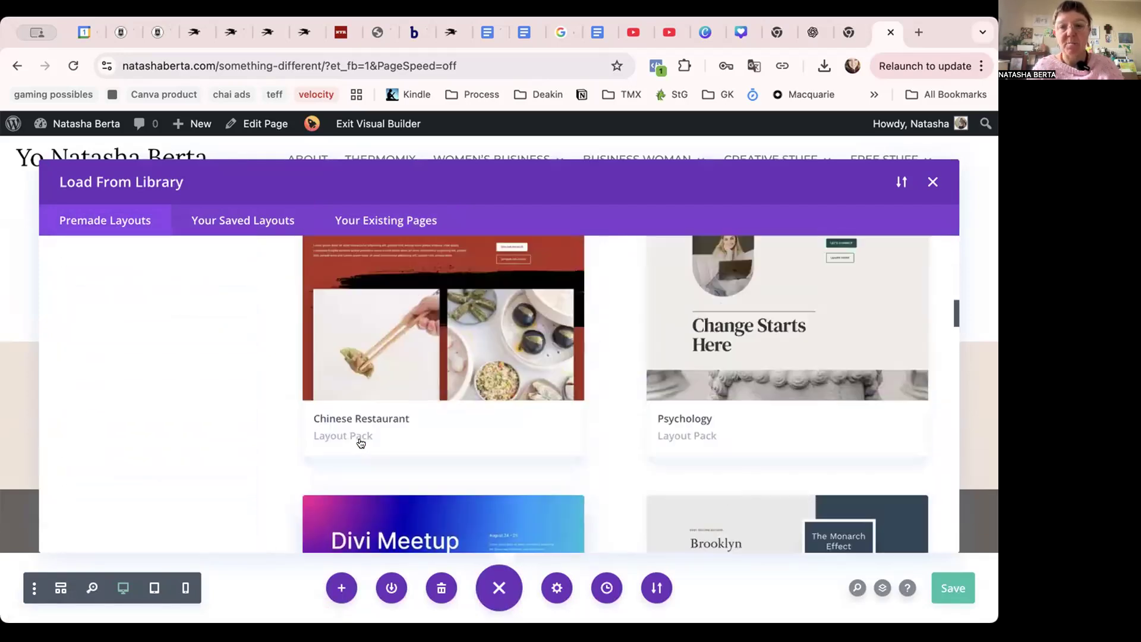
{"action": "scroll", "coordinate": [642, 462], "scroll_direction": "up", "scroll_amount": 3}
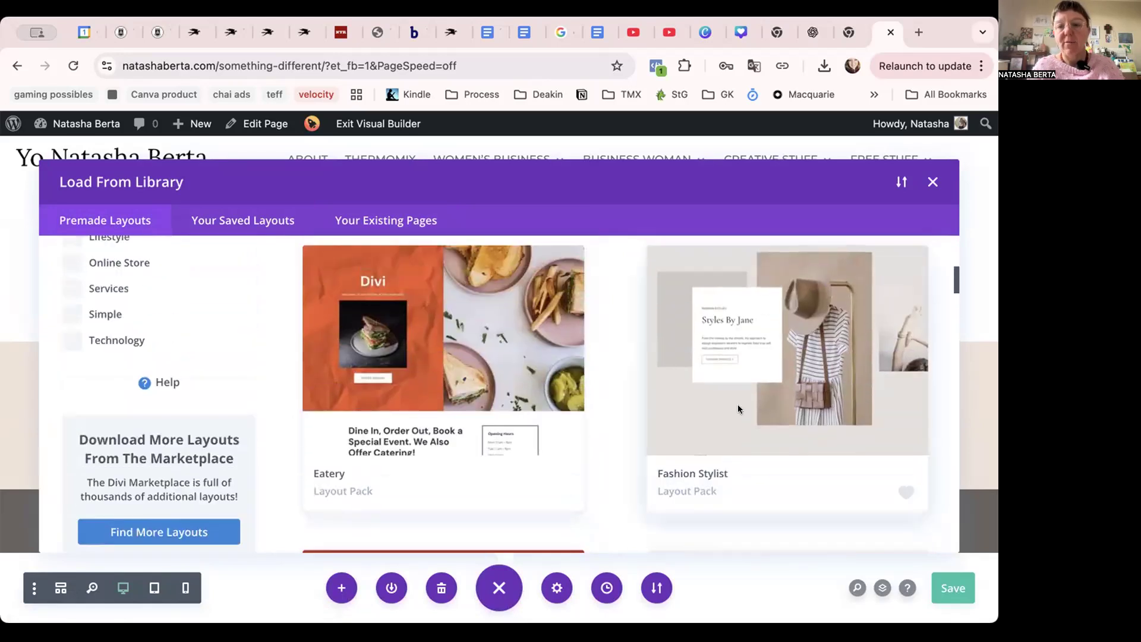
{"action": "left_click", "coordinate": [737, 410]}
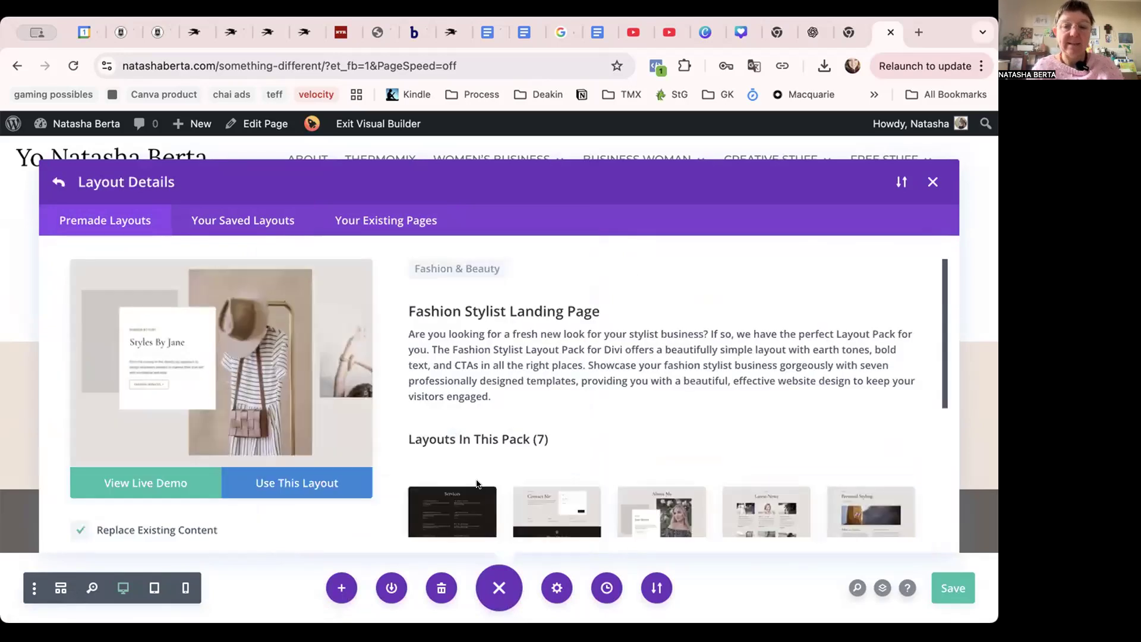
Import the "Where Fashion Meets Individuality" layout from the Fashion Stylist pack, including its design presets.
{"action": "scroll", "coordinate": [476, 484], "scroll_direction": "down", "scroll_amount": 2}
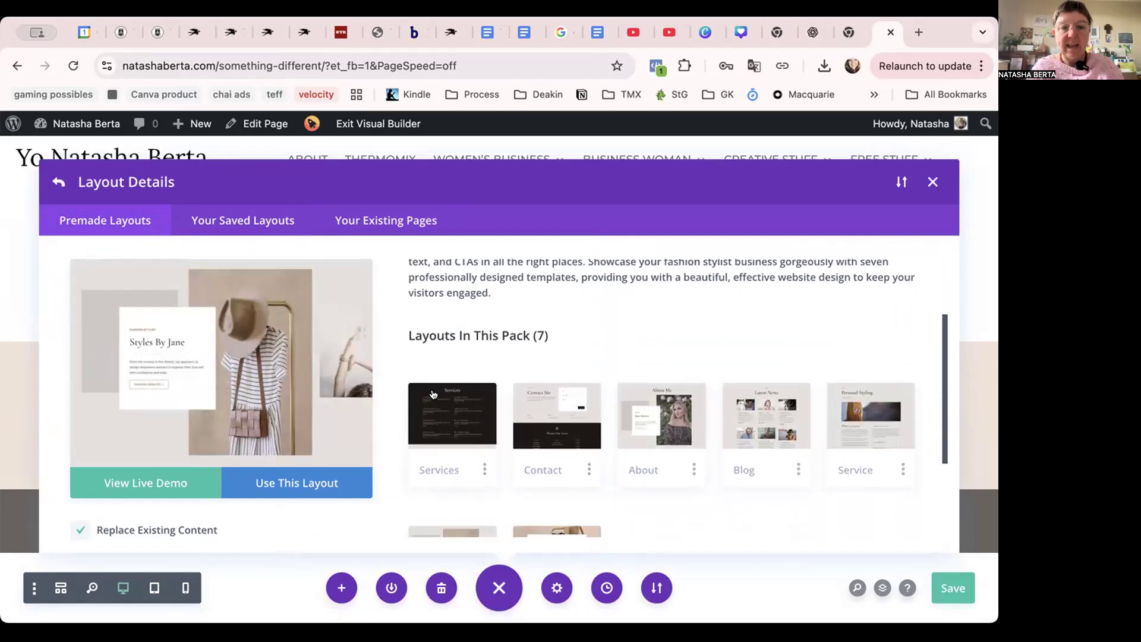
{"action": "scroll", "coordinate": [433, 394], "scroll_direction": "down", "scroll_amount": 2}
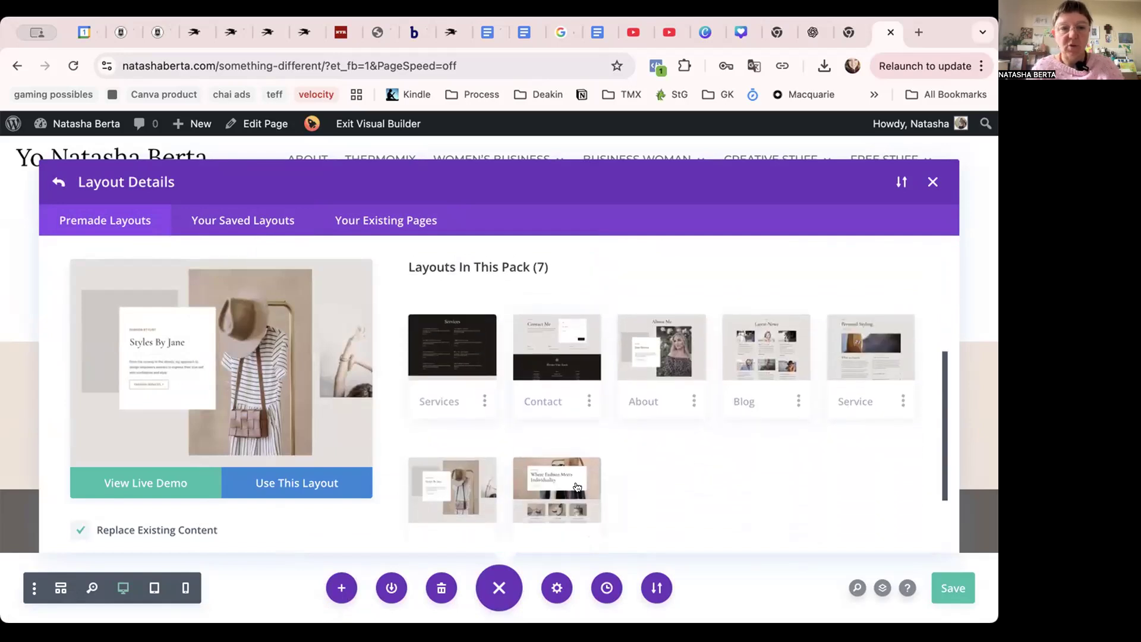
{"action": "left_click", "coordinate": [549, 483]}
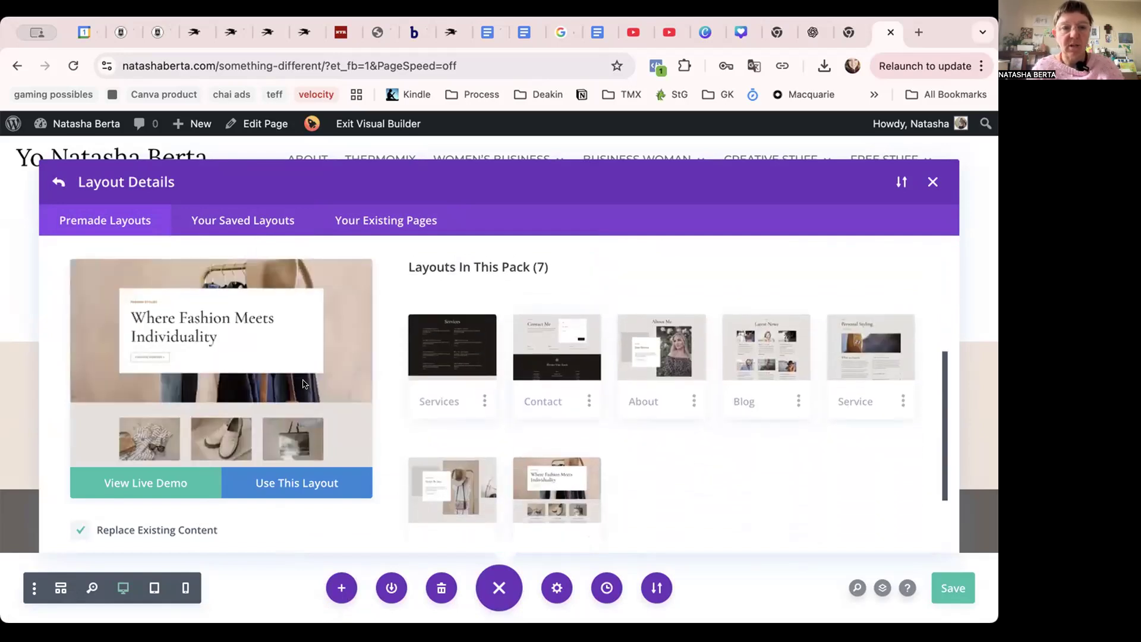
{"action": "left_click", "coordinate": [301, 481]}
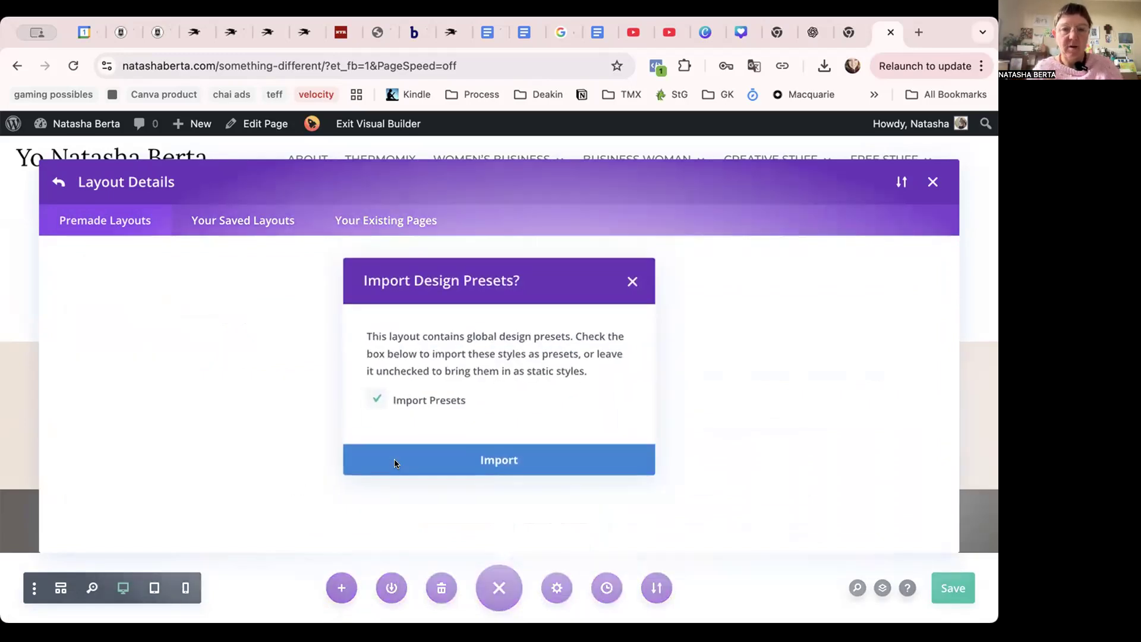
{"action": "left_click", "coordinate": [434, 470]}
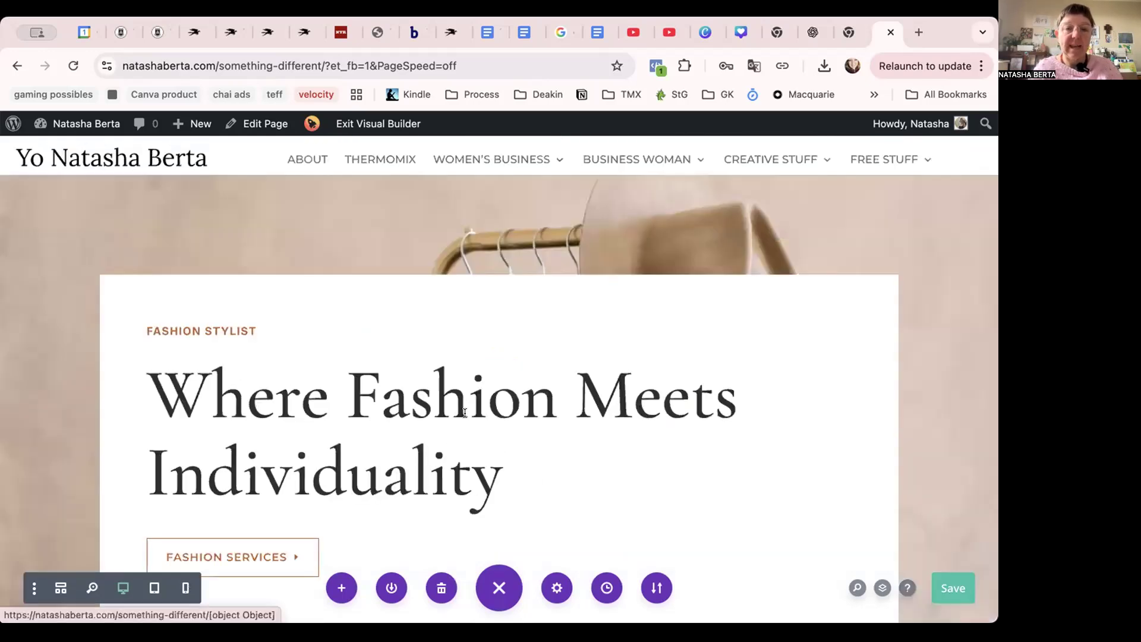
Open the background image choice for the page's first section from its background settings.
{"action": "scroll", "coordinate": [445, 412], "scroll_direction": "down", "scroll_amount": 5}
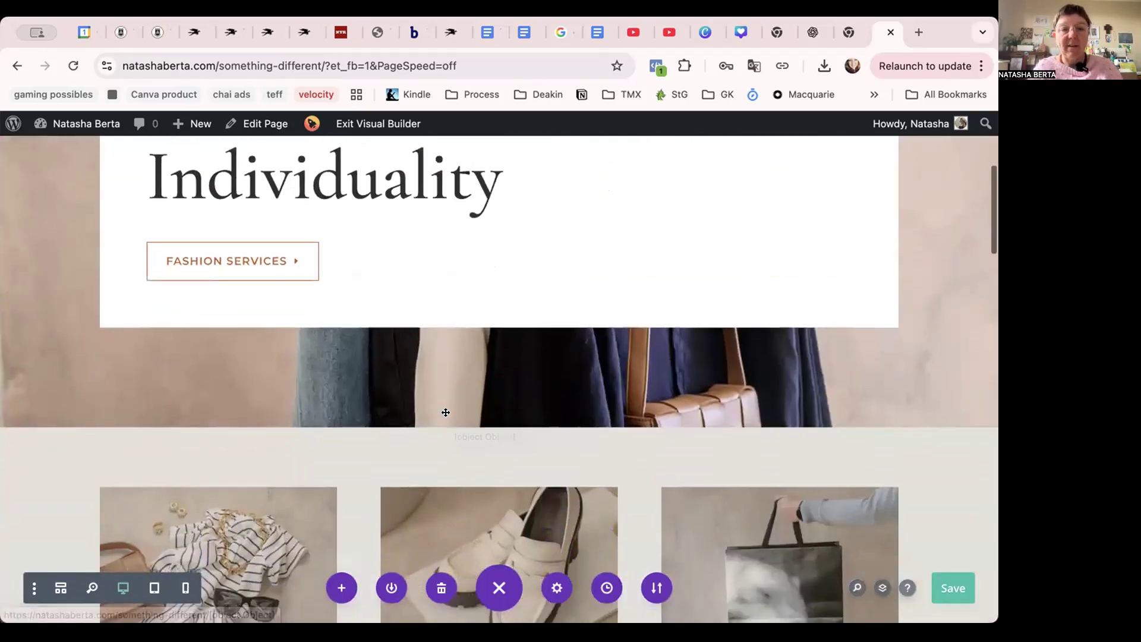
{"action": "scroll", "coordinate": [355, 405], "scroll_direction": "up", "scroll_amount": 3}
{"action": "scroll", "coordinate": [356, 405], "scroll_direction": "up", "scroll_amount": 2}
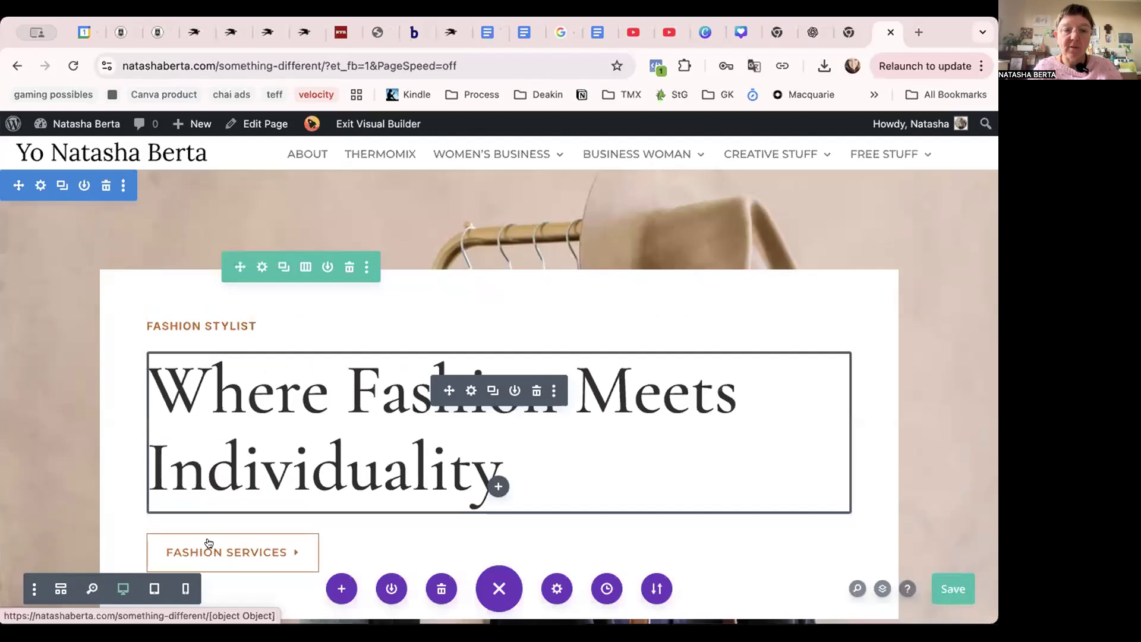
{"action": "scroll", "coordinate": [39, 460], "scroll_direction": "up", "scroll_amount": 1}
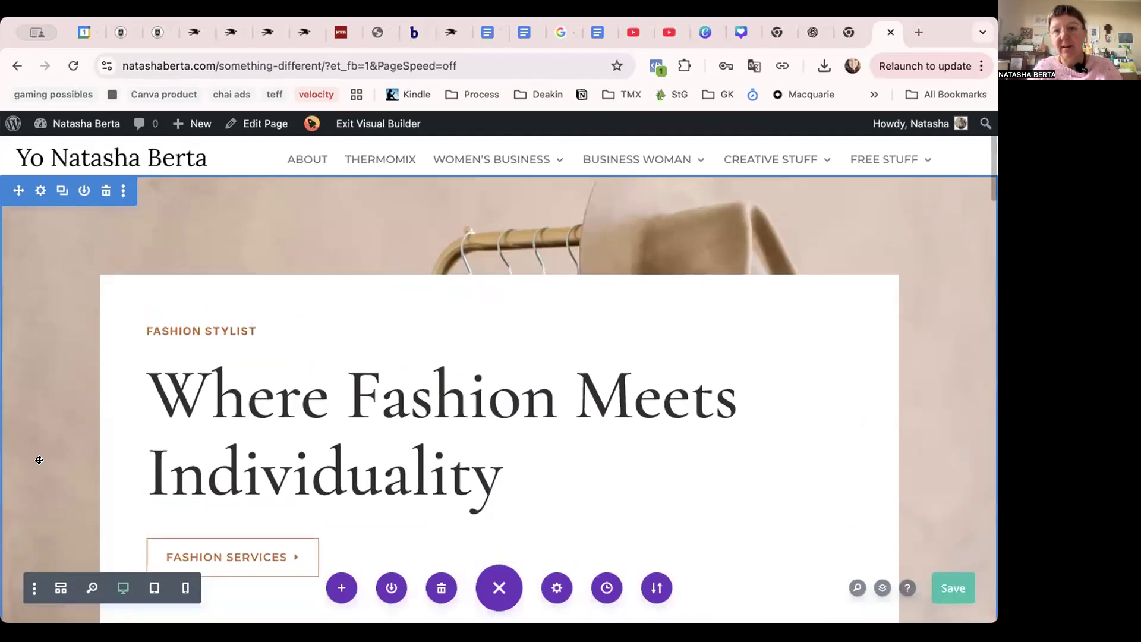
{"action": "left_click", "coordinate": [38, 191]}
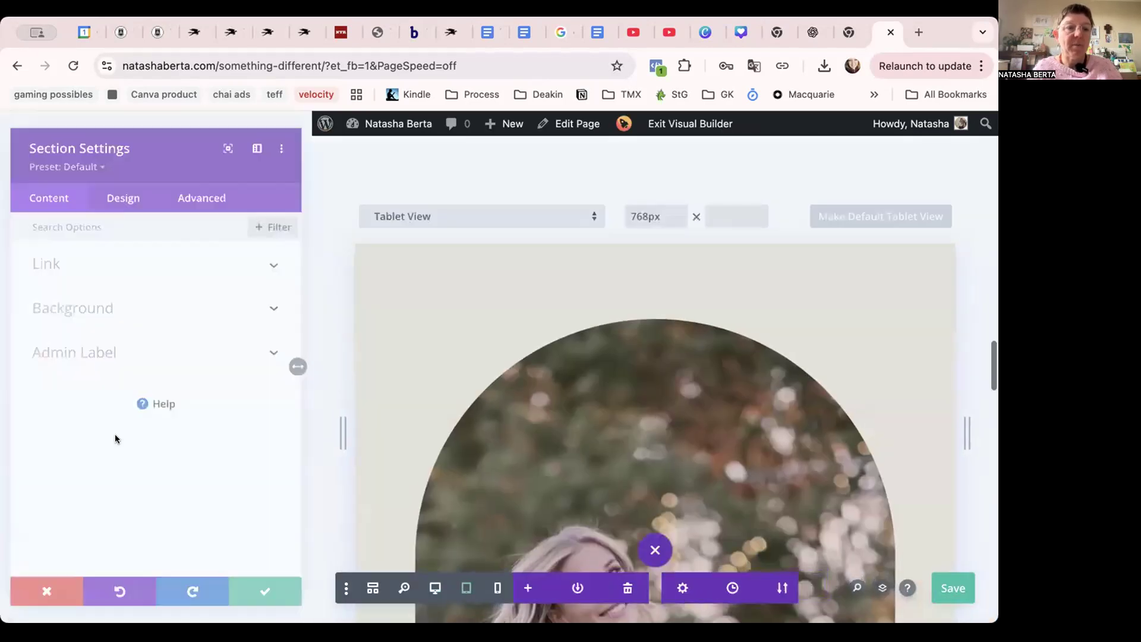
{"action": "left_click", "coordinate": [112, 304]}
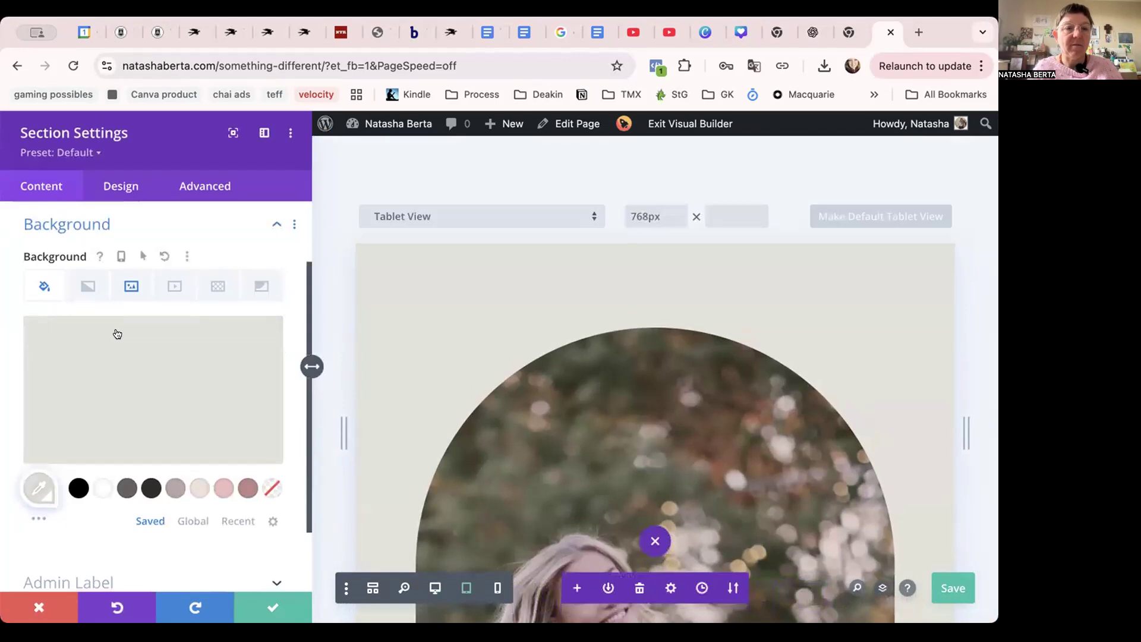
{"action": "left_click", "coordinate": [125, 289]}
{"action": "left_click", "coordinate": [140, 371]}
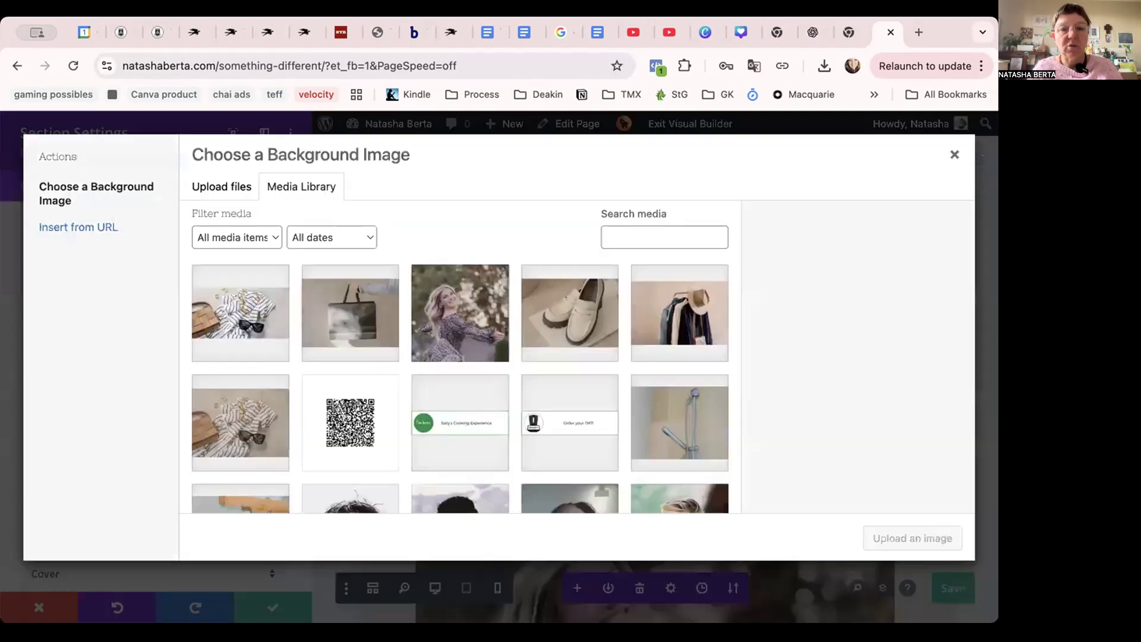
Use IMG_6314-scaled.jpeg from the media library as the first section's background image and save the section settings.
{"action": "scroll", "coordinate": [408, 437], "scroll_direction": "down", "scroll_amount": 10}
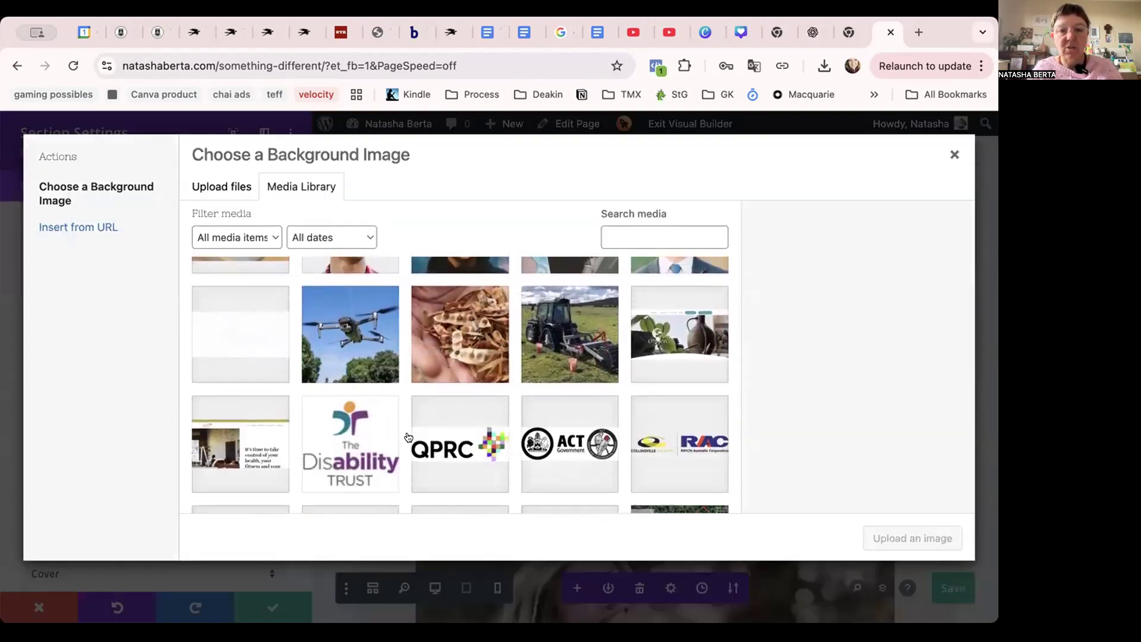
{"action": "scroll", "coordinate": [408, 438], "scroll_direction": "down", "scroll_amount": 10}
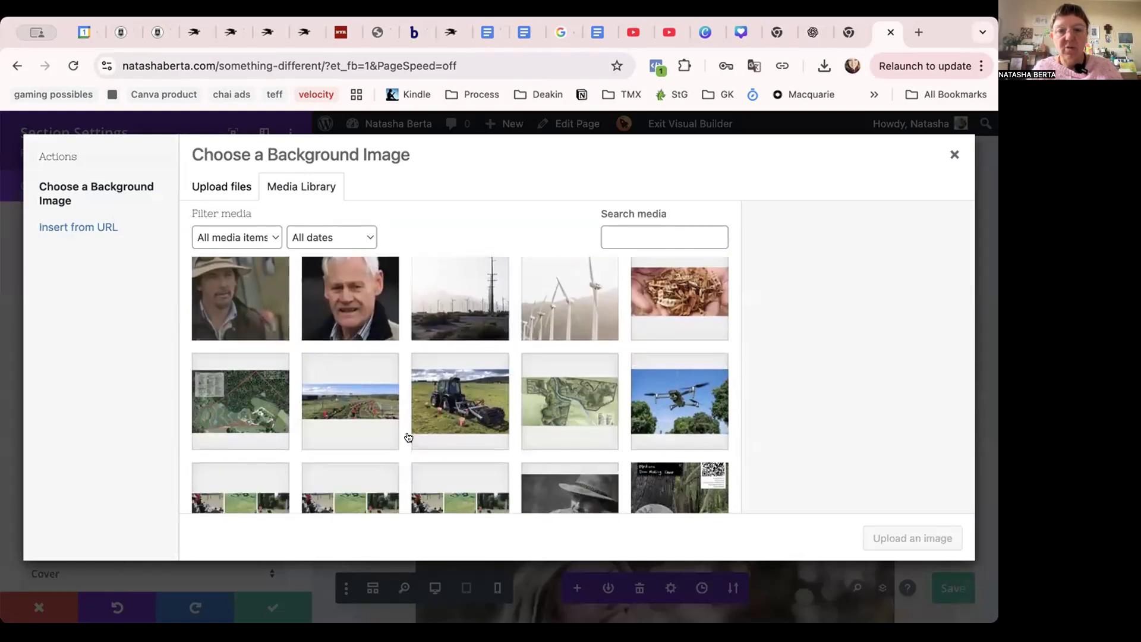
{"action": "scroll", "coordinate": [408, 438], "scroll_direction": "down", "scroll_amount": 3}
{"action": "left_click", "coordinate": [569, 356]}
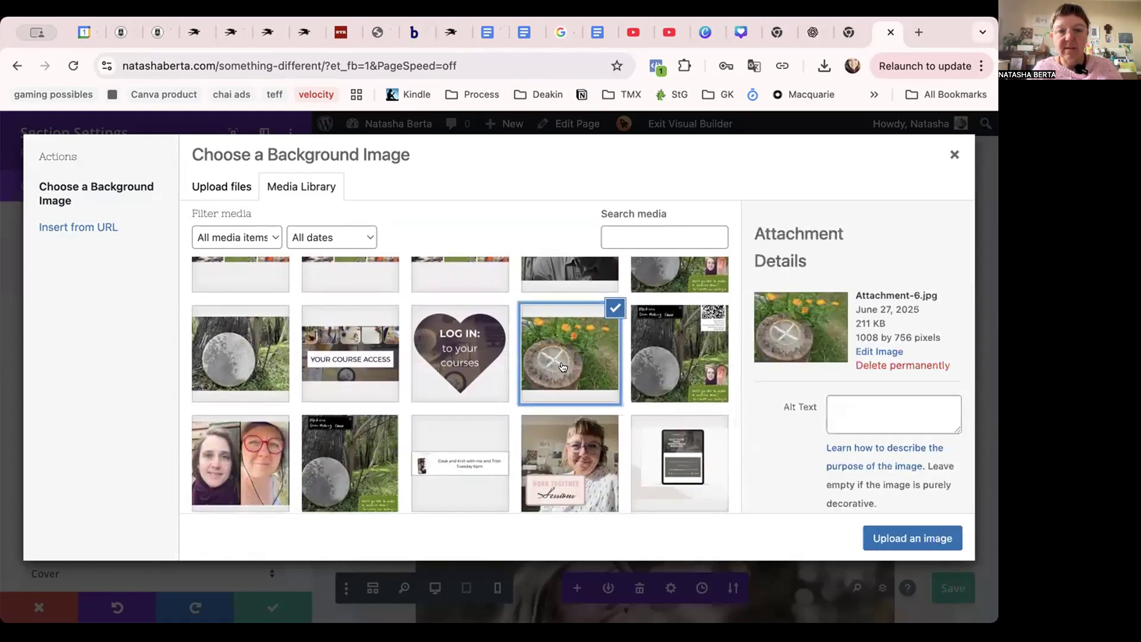
{"action": "left_click", "coordinate": [244, 360]}
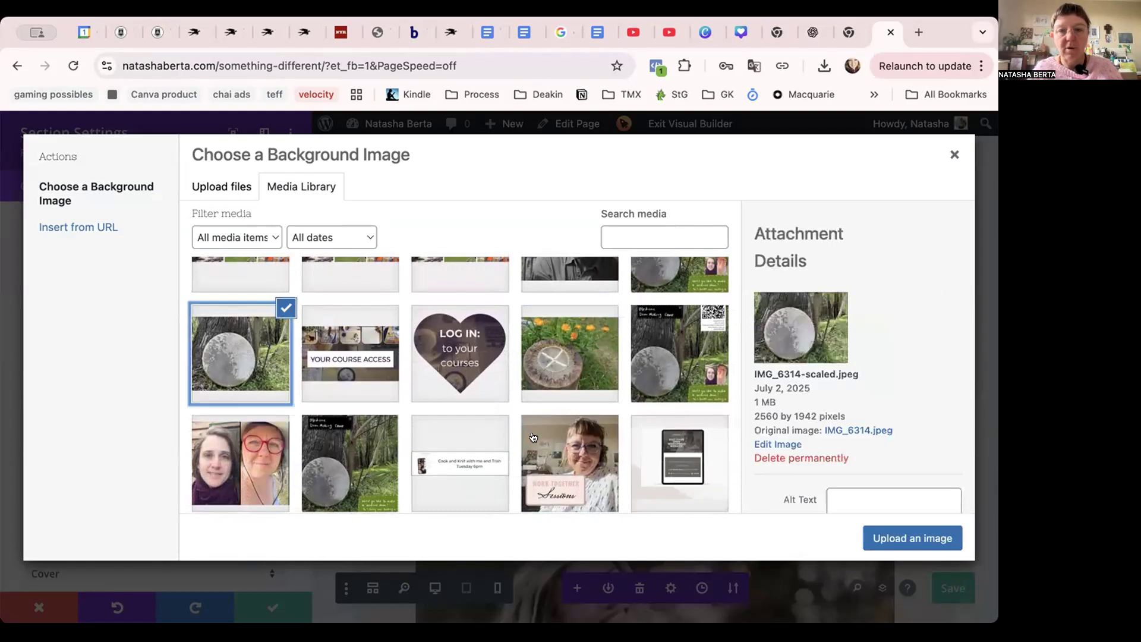
{"action": "left_click", "coordinate": [889, 538]}
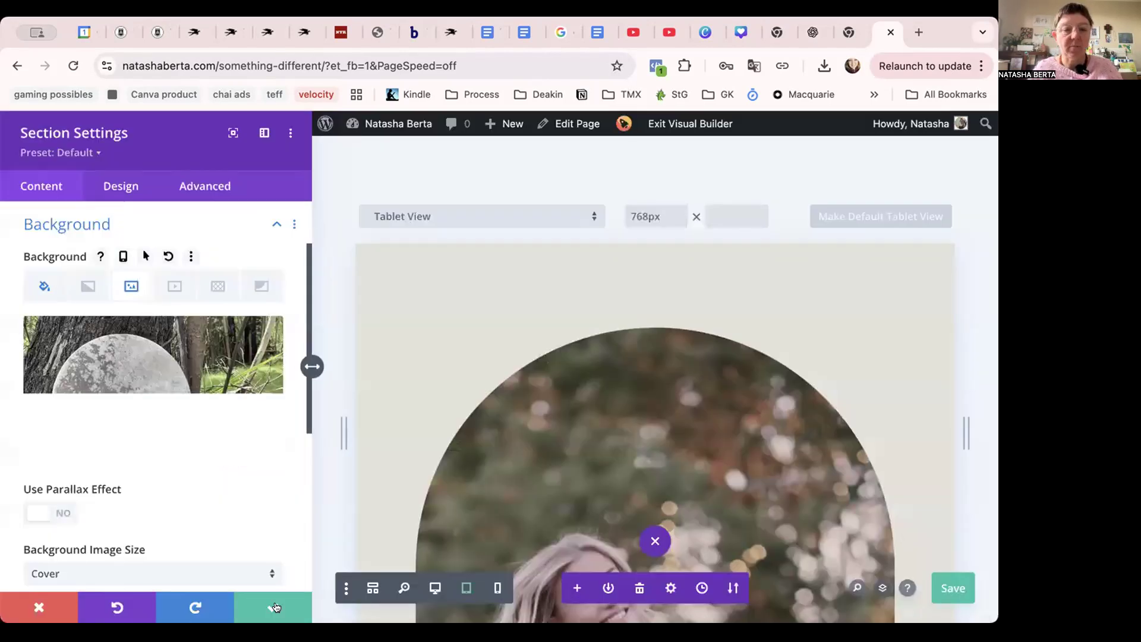
{"action": "left_click", "coordinate": [272, 606]}
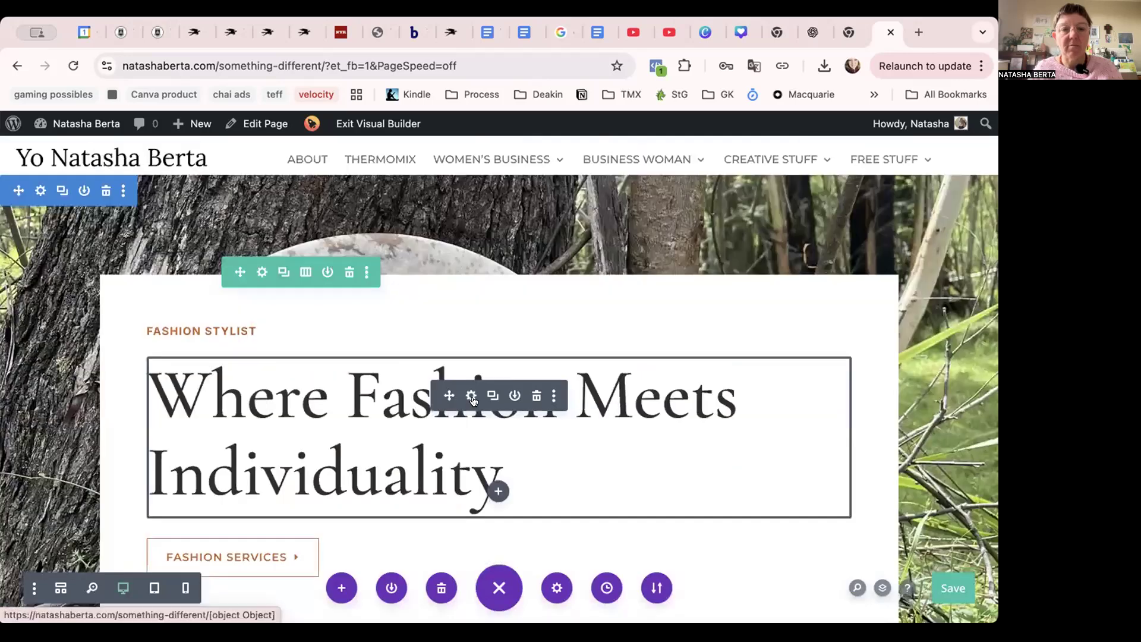
Change the main heading of the first section to "Change up all the words" and save the heading settings.
{"action": "left_click", "coordinate": [471, 397]}
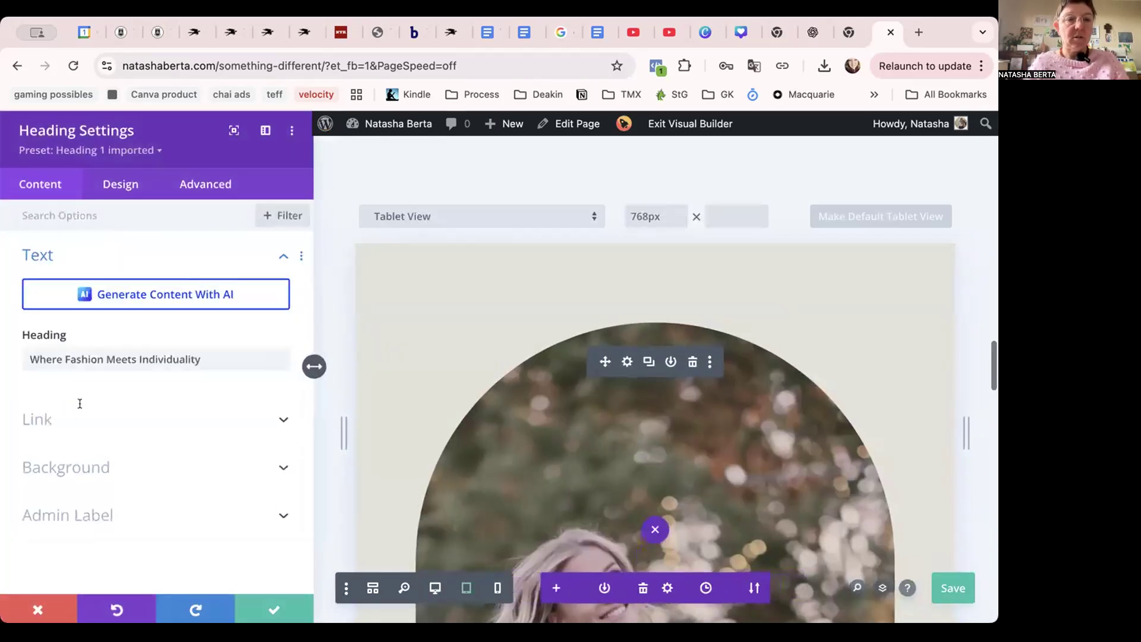
{"action": "triple_click", "coordinate": [89, 360]}
{"action": "type", "text": "Change up all the words"}
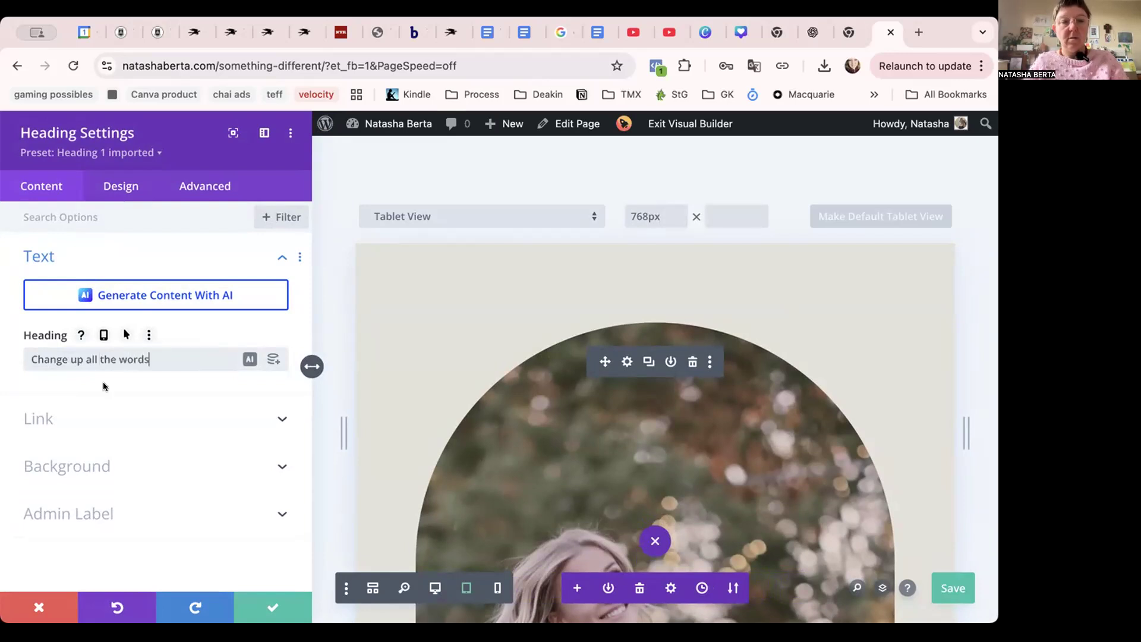
{"action": "left_click", "coordinate": [262, 601]}
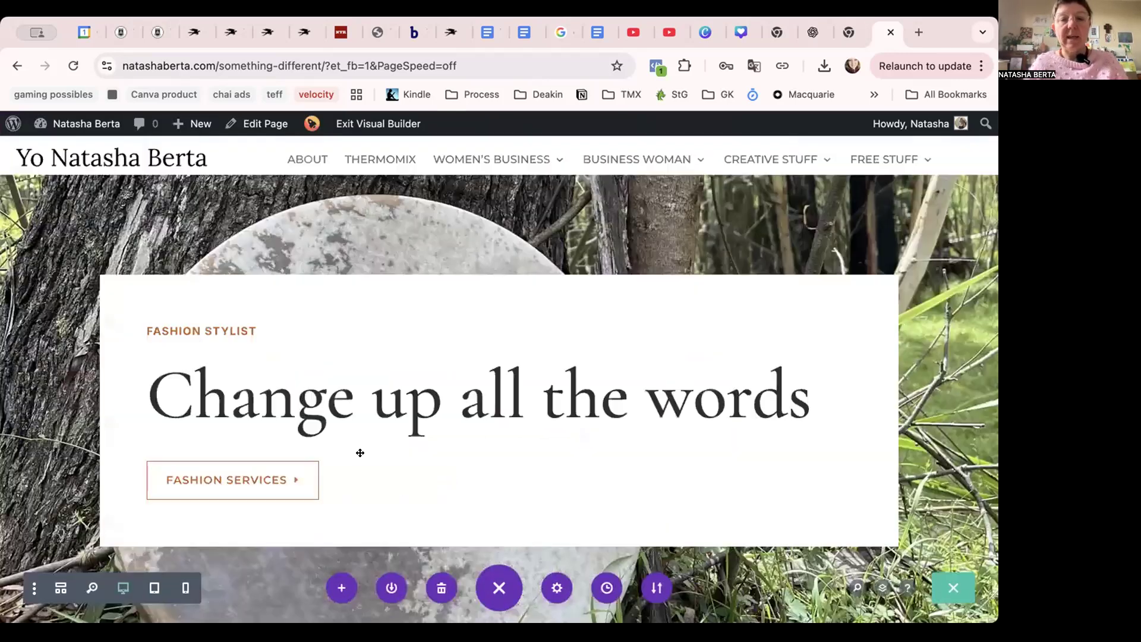
Look through the imported layout's editable content, from the hero text and services columns to the About Your Stylist section.
{"action": "mouse_move", "coordinate": [224, 326]}
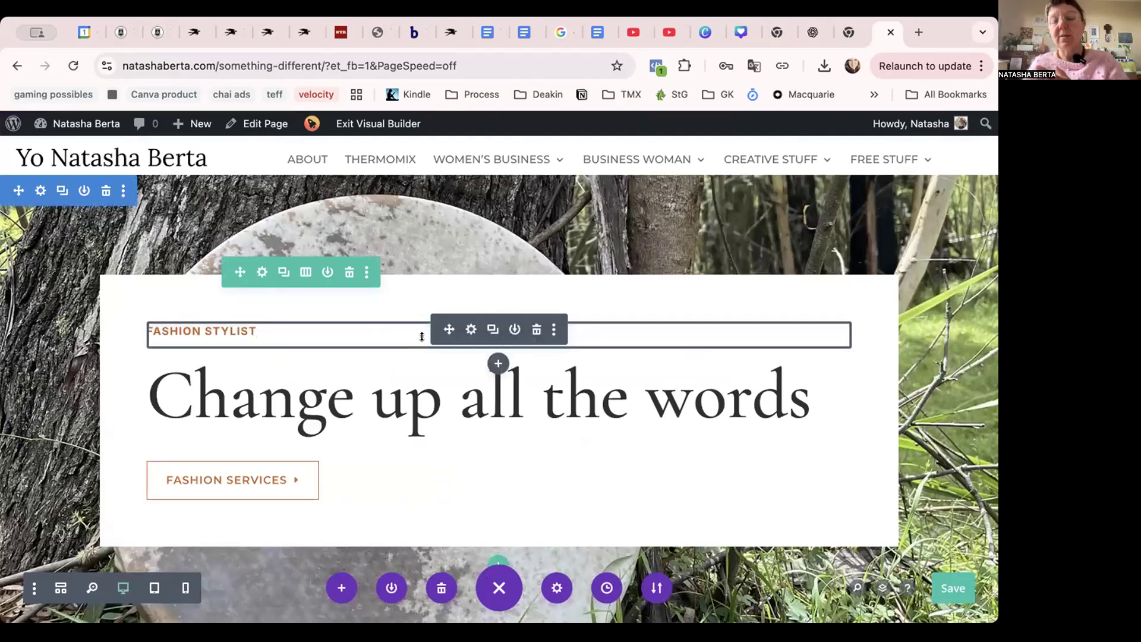
{"action": "scroll", "coordinate": [347, 473], "scroll_direction": "down", "scroll_amount": 1}
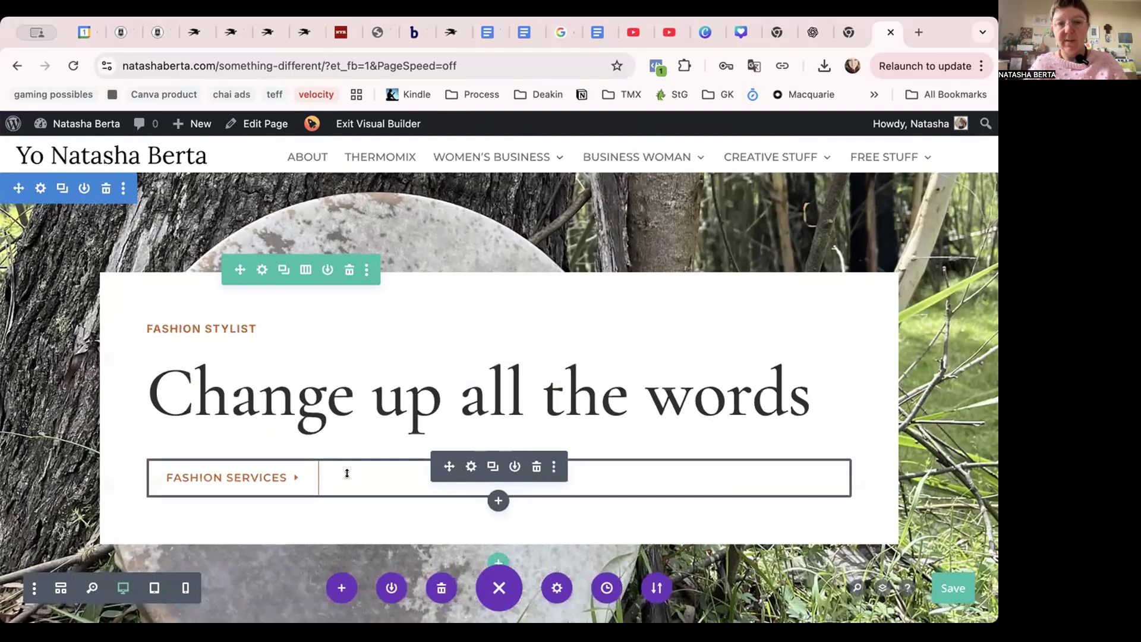
{"action": "scroll", "coordinate": [347, 473], "scroll_direction": "down", "scroll_amount": 6}
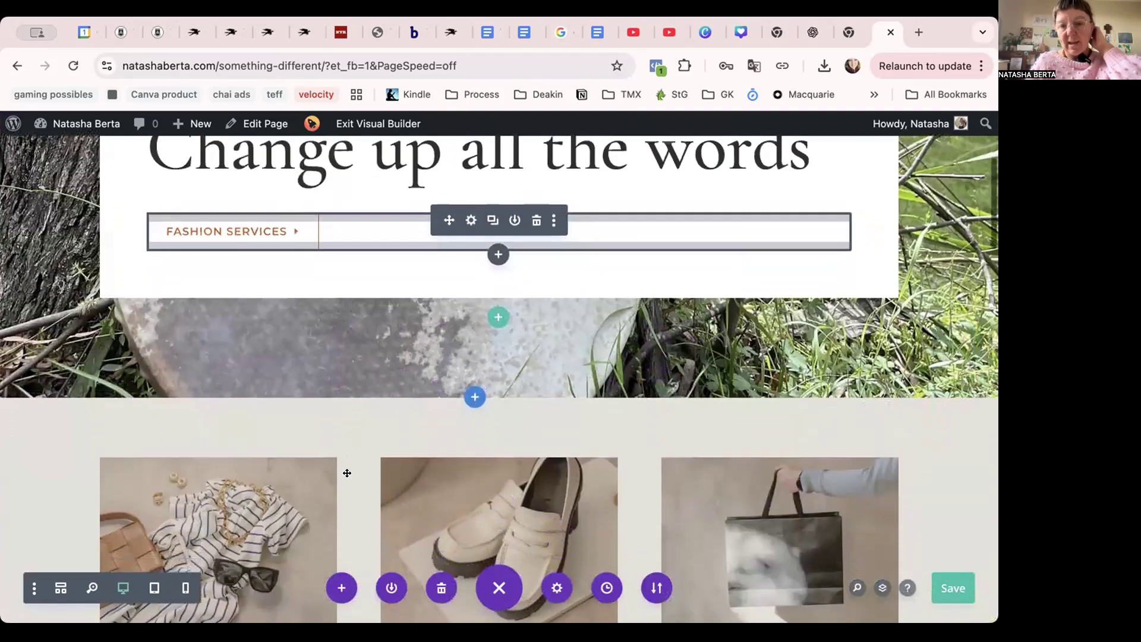
{"action": "scroll", "coordinate": [347, 473], "scroll_direction": "down", "scroll_amount": 9}
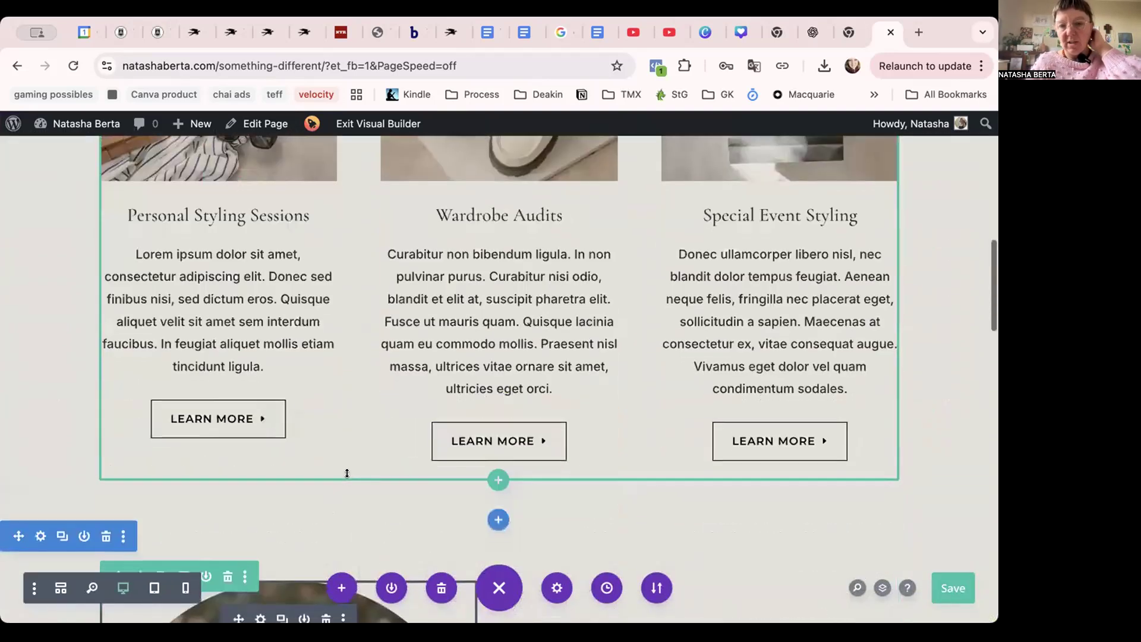
{"action": "scroll", "coordinate": [347, 473], "scroll_direction": "down", "scroll_amount": 1}
{"action": "scroll", "coordinate": [159, 416], "scroll_direction": "down", "scroll_amount": 5}
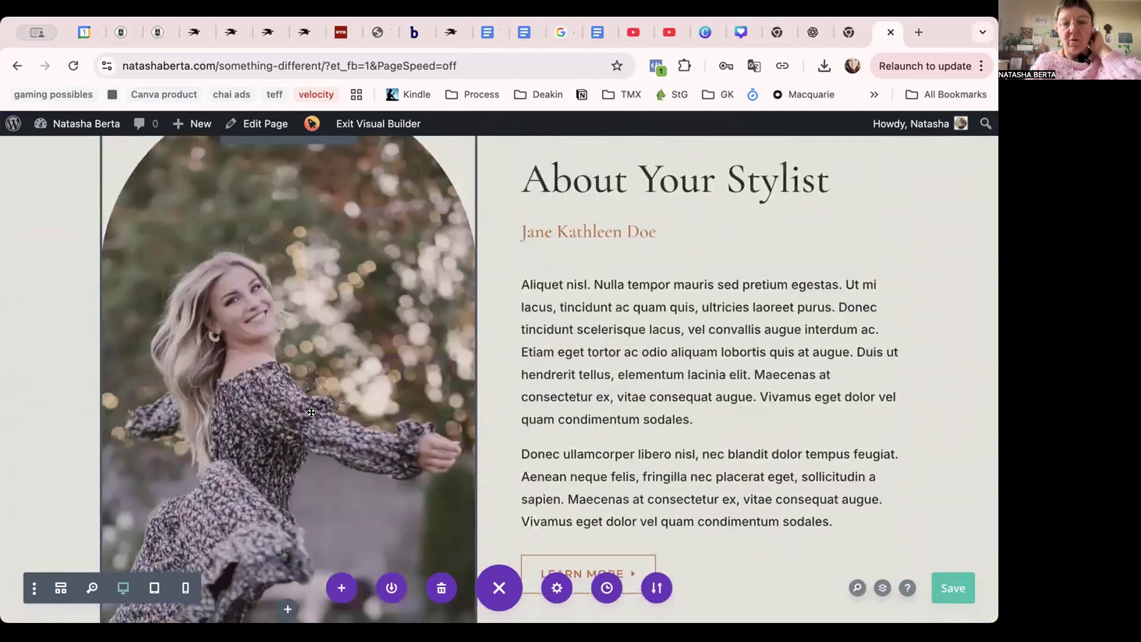
{"action": "scroll", "coordinate": [312, 412], "scroll_direction": "up", "scroll_amount": 1}
{"action": "scroll", "coordinate": [312, 413], "scroll_direction": "down", "scroll_amount": 1}
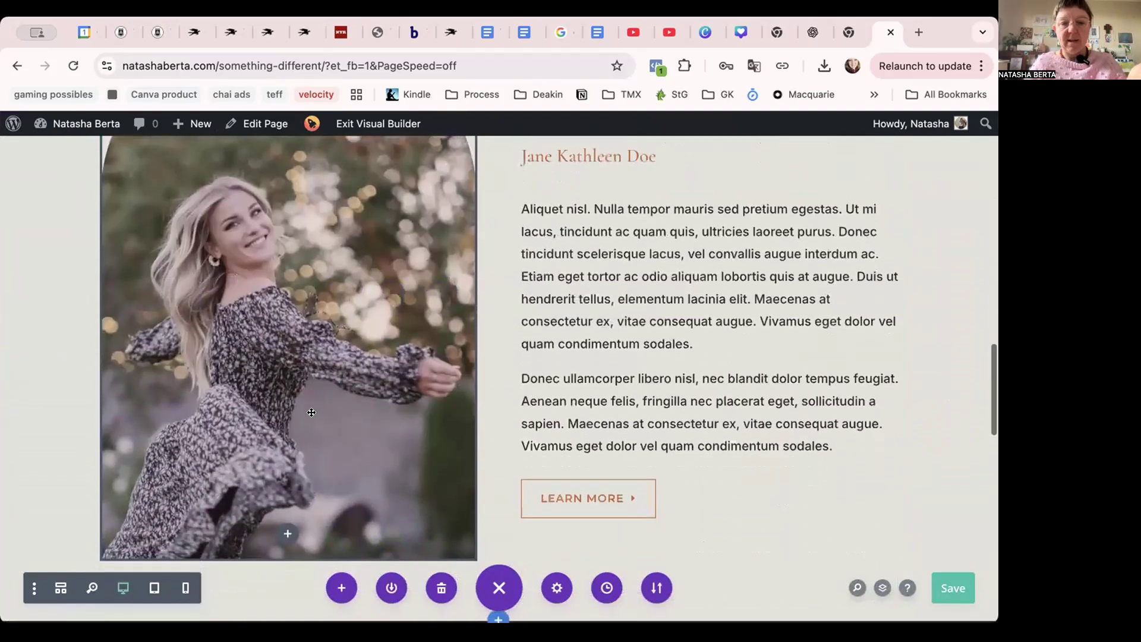
{"action": "scroll", "coordinate": [312, 413], "scroll_direction": "up", "scroll_amount": 2}
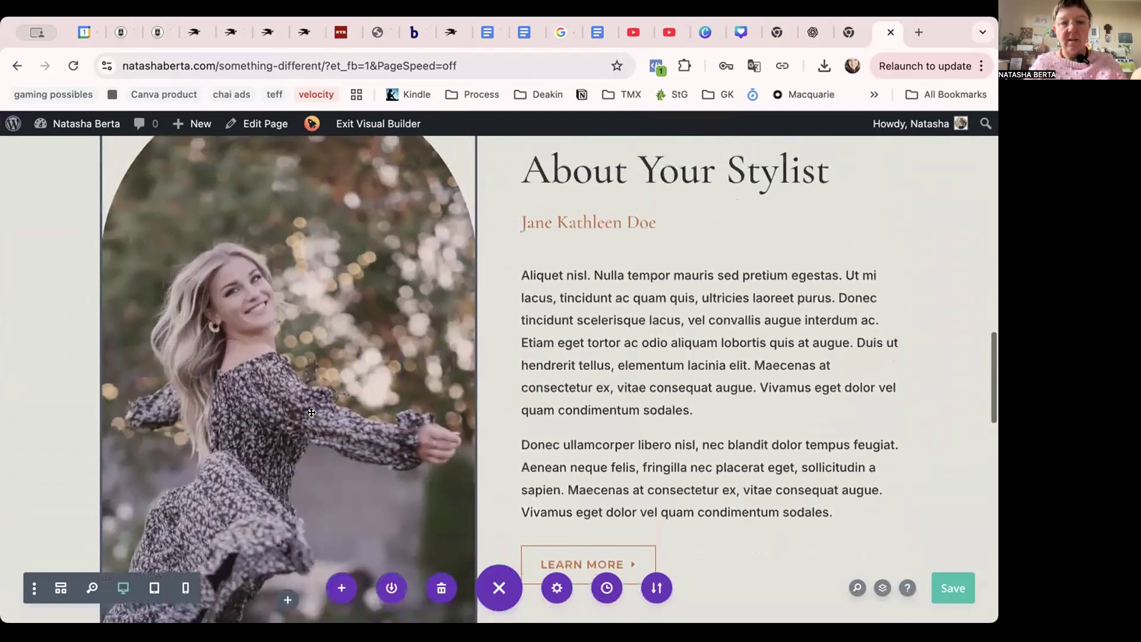
{"action": "scroll", "coordinate": [708, 519], "scroll_direction": "down", "scroll_amount": 2}
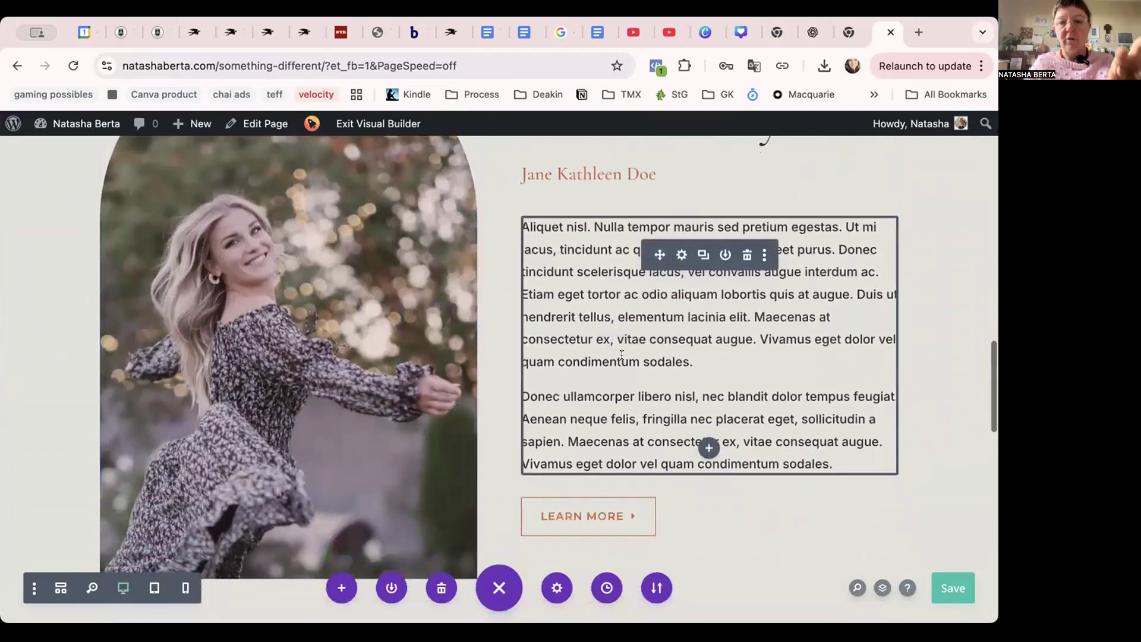
{"action": "scroll", "coordinate": [457, 462], "scroll_direction": "up", "scroll_amount": 1}
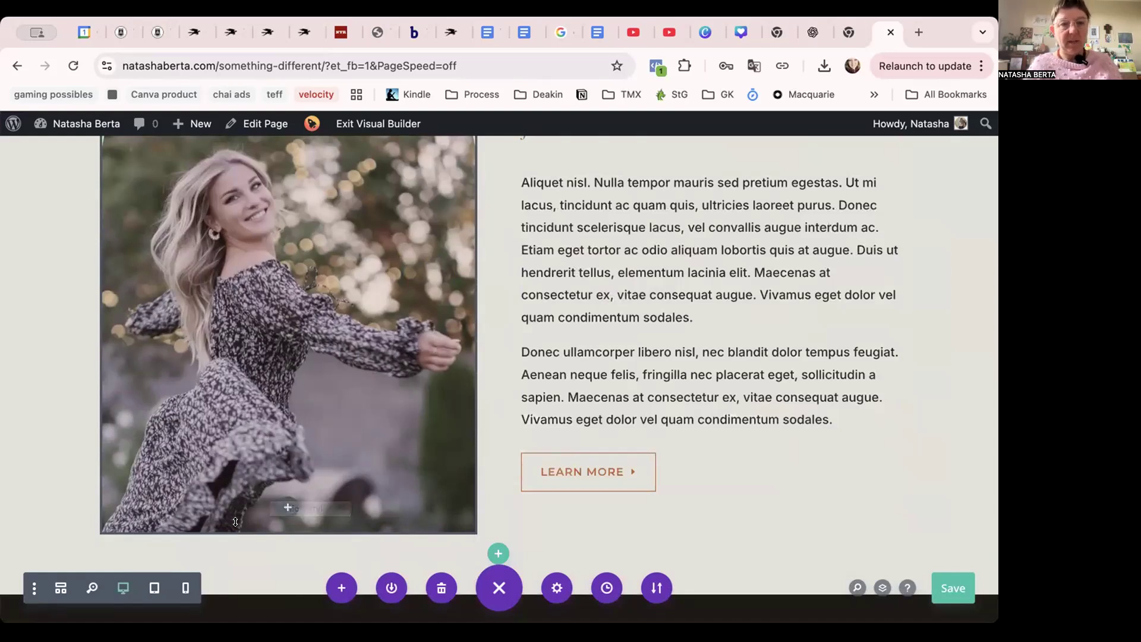
{"action": "scroll", "coordinate": [548, 356], "scroll_direction": "up", "scroll_amount": 3}
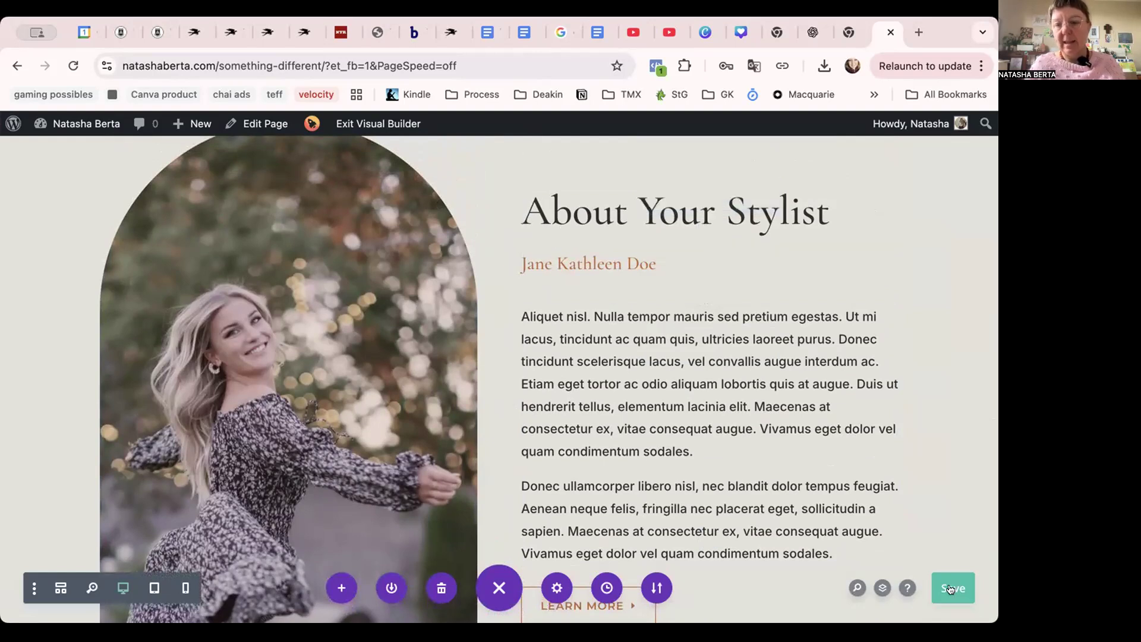
{"action": "scroll", "coordinate": [620, 359], "scroll_direction": "up", "scroll_amount": 10}
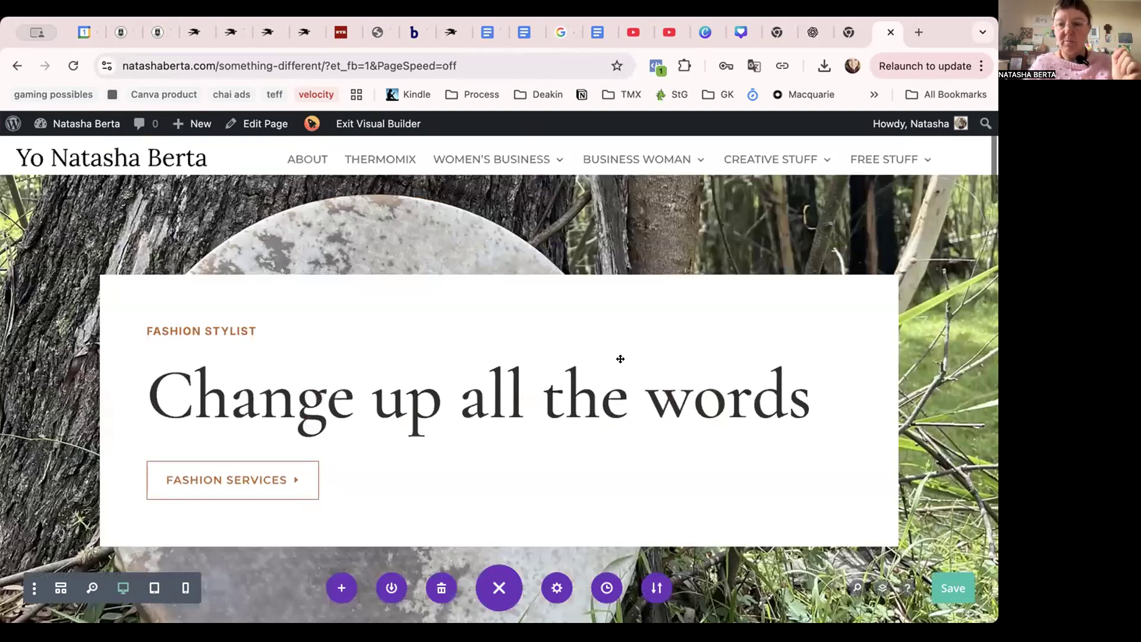
Save the edited page and exit the Visual Builder to the page's front-end view.
{"action": "left_click", "coordinate": [498, 588]}
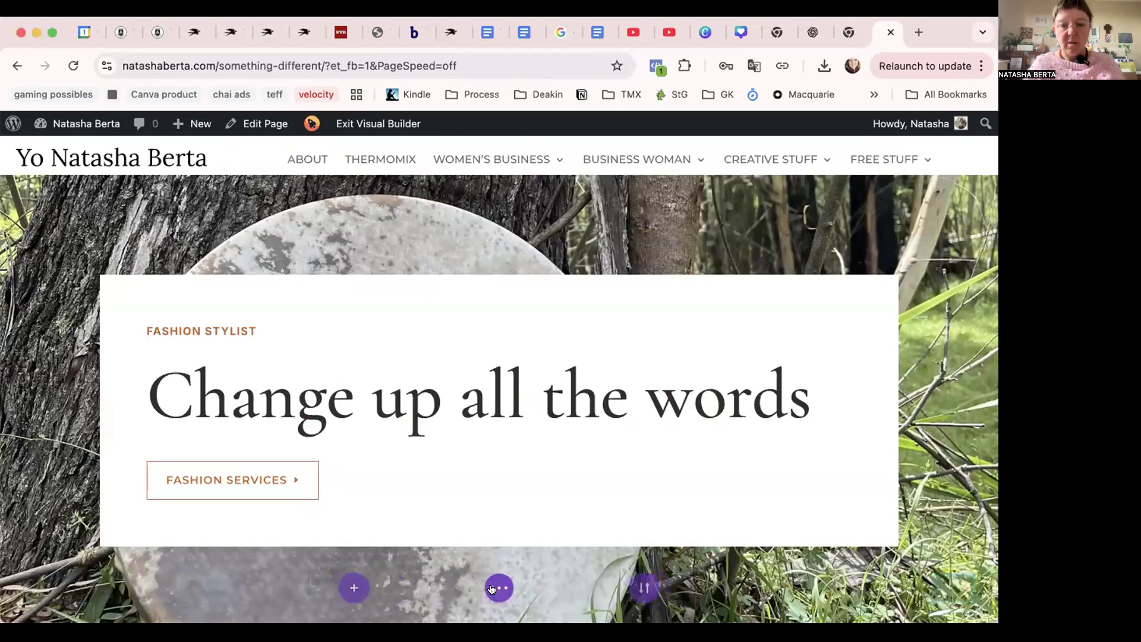
{"action": "left_click", "coordinate": [495, 588]}
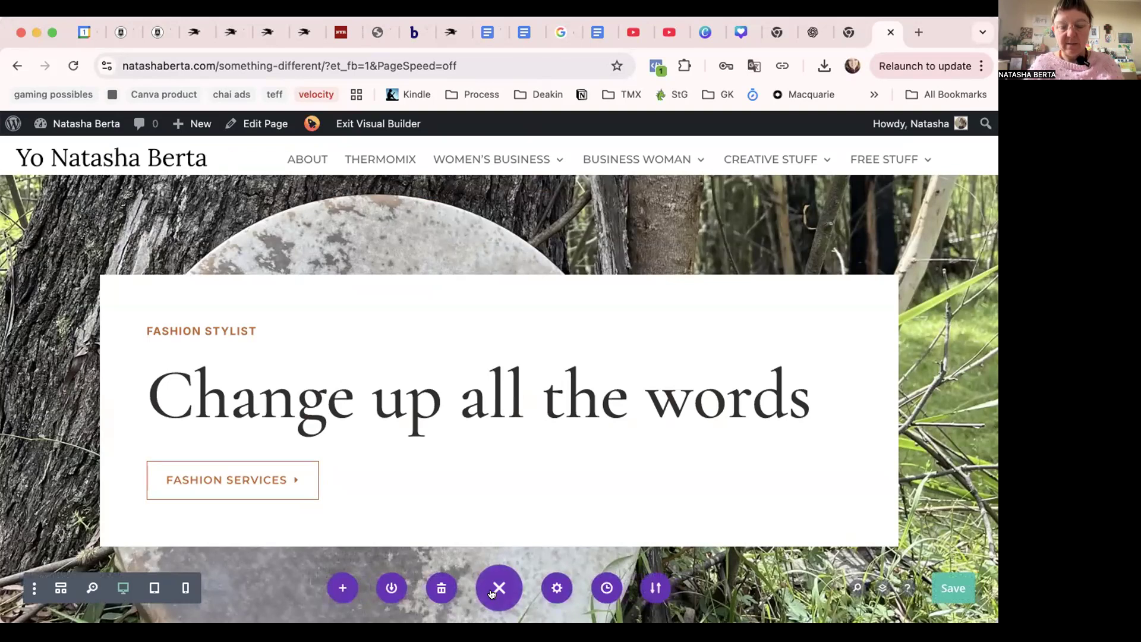
{"action": "left_click", "coordinate": [954, 588]}
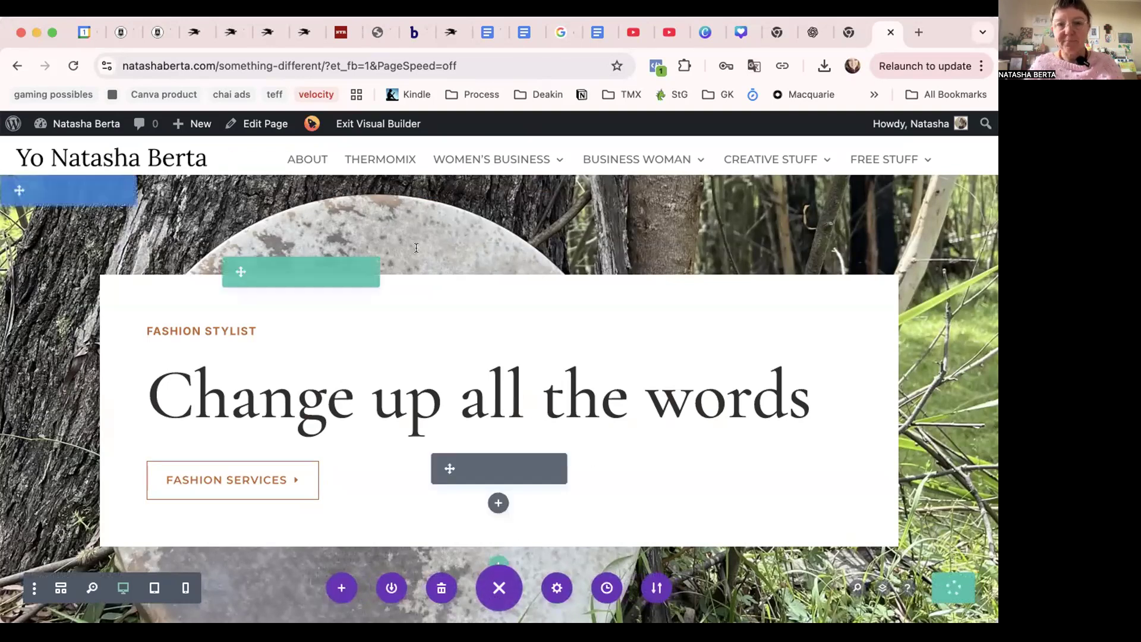
{"action": "left_click", "coordinate": [377, 119]}
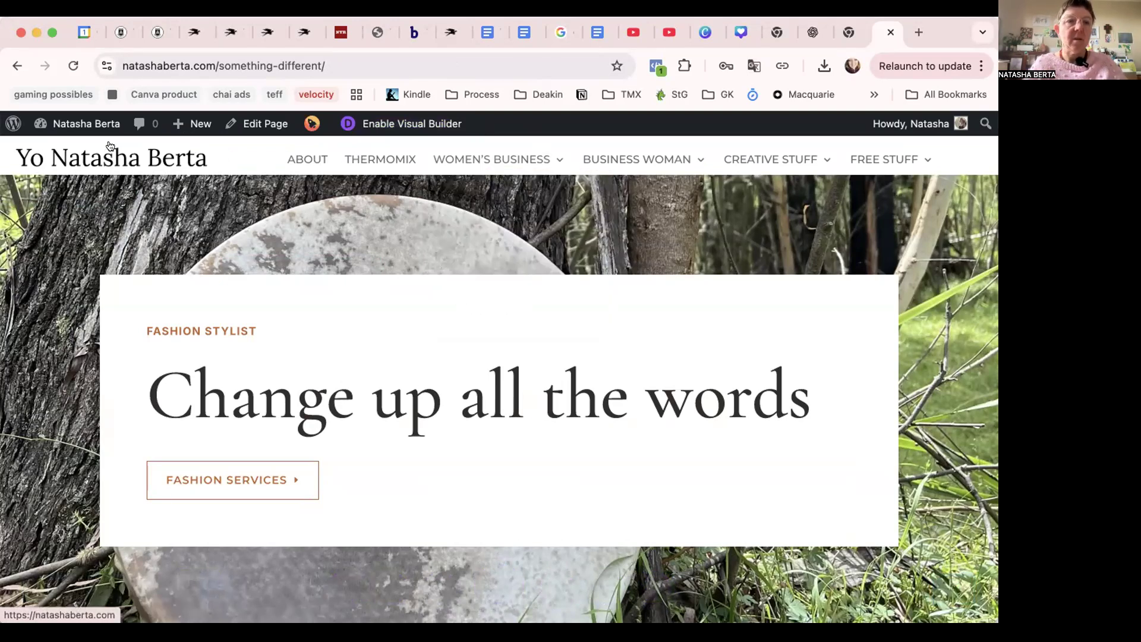
Open the WordPress menu editor from the site's dashboard and keep 2025 (Primary Menu) as the menu to edit.
{"action": "mouse_move", "coordinate": [85, 127]}
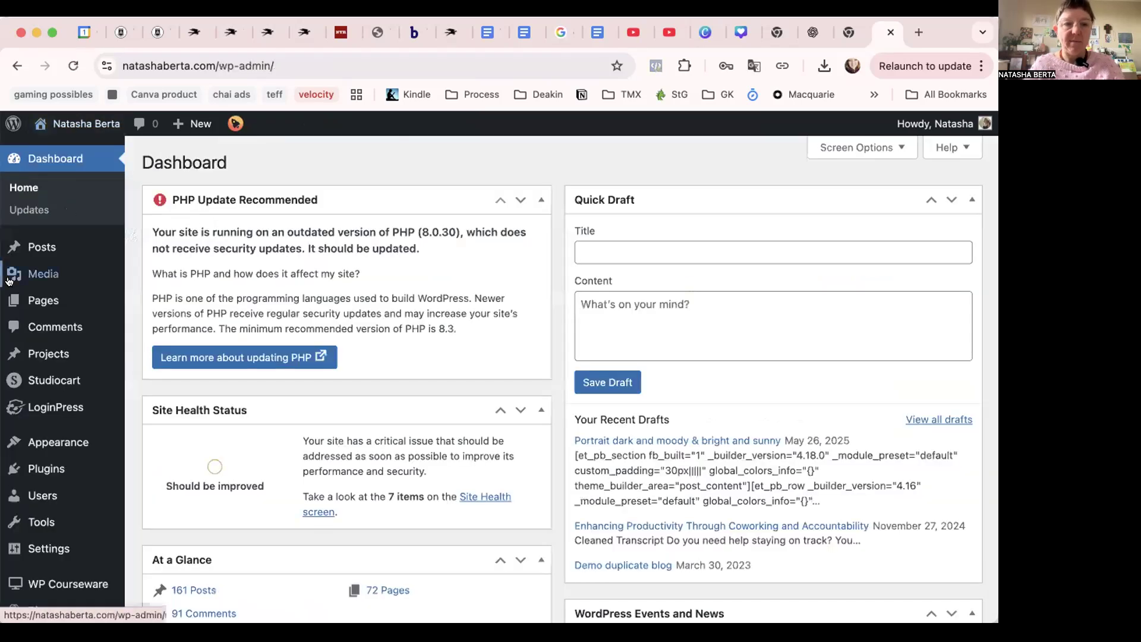
{"action": "mouse_move", "coordinate": [53, 441]}
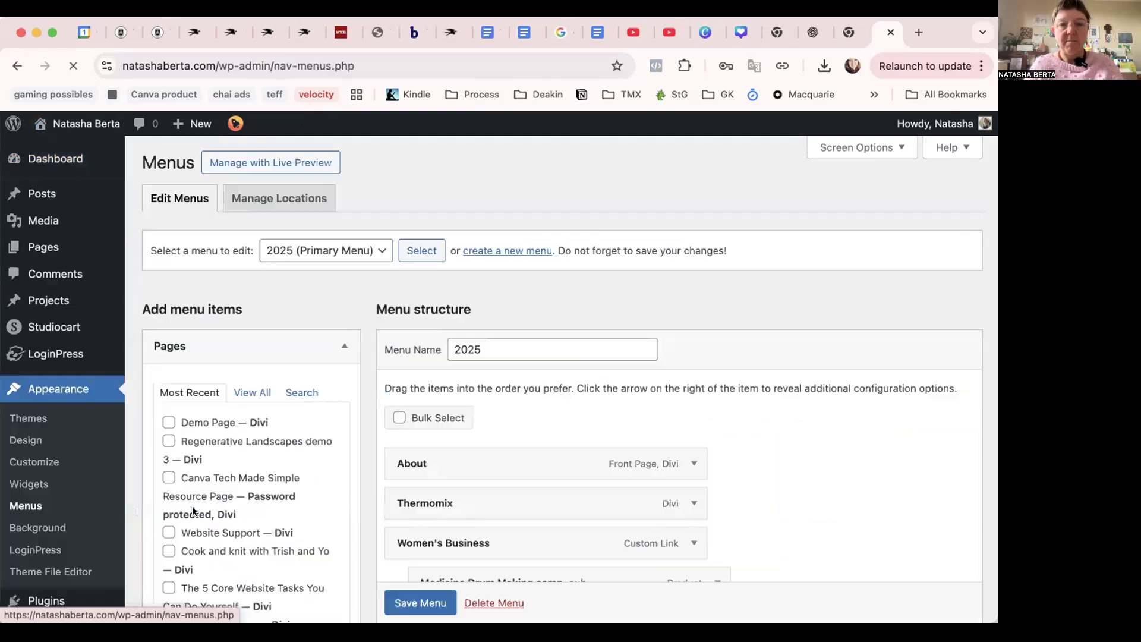
{"action": "scroll", "coordinate": [362, 461], "scroll_direction": "down", "scroll_amount": 3}
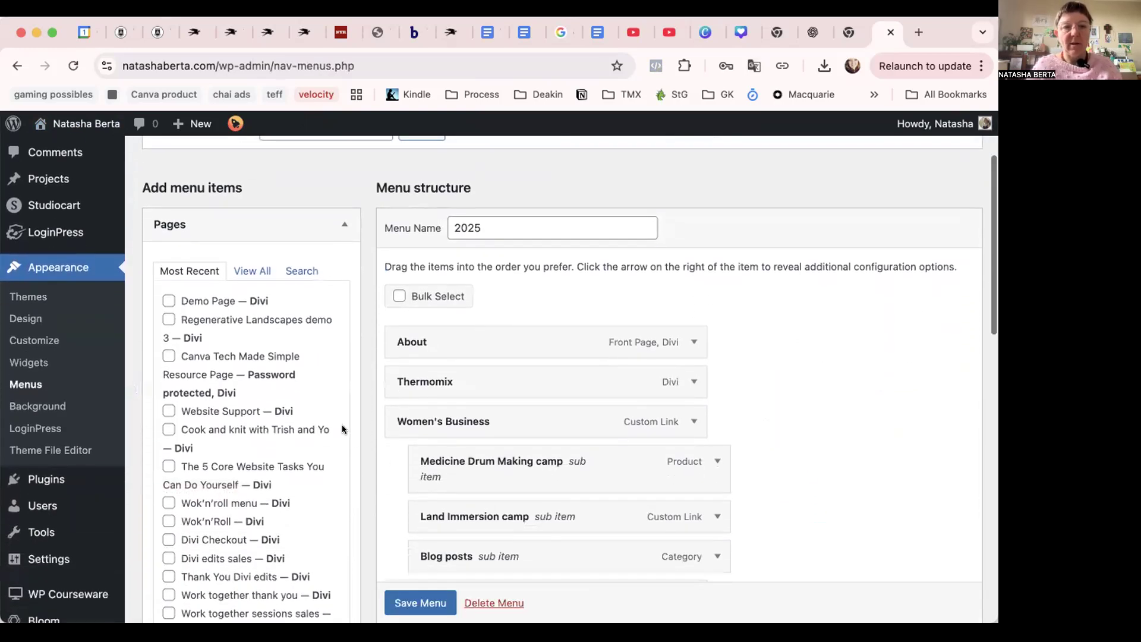
{"action": "scroll", "coordinate": [408, 551], "scroll_direction": "down", "scroll_amount": 2}
{"action": "scroll", "coordinate": [407, 551], "scroll_direction": "up", "scroll_amount": 2}
{"action": "scroll", "coordinate": [407, 552], "scroll_direction": "up", "scroll_amount": 2}
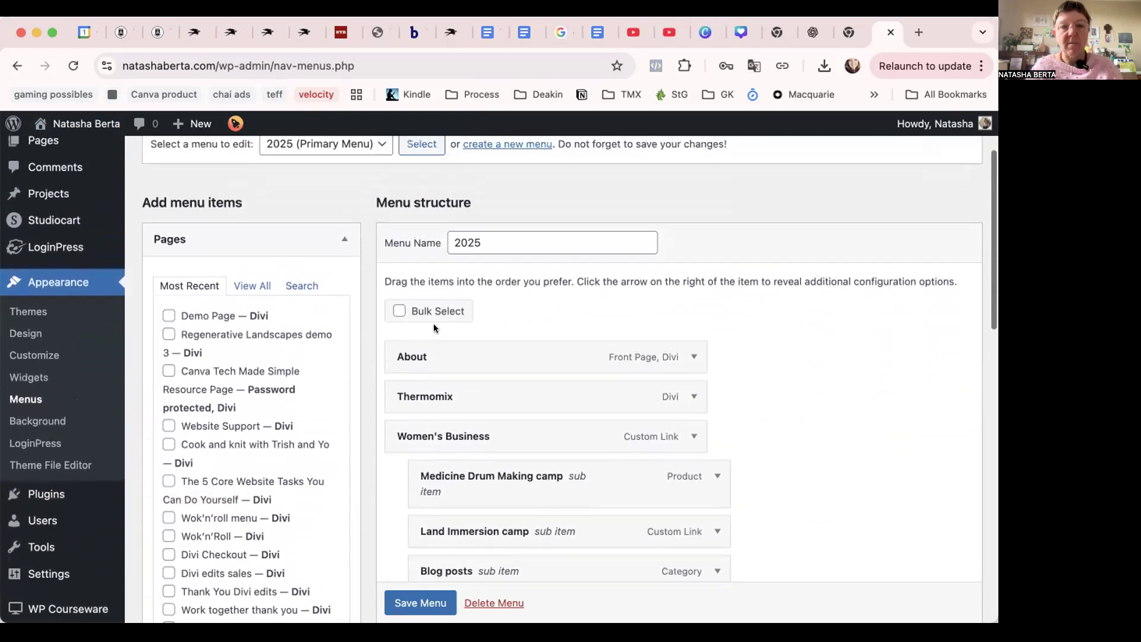
{"action": "left_click", "coordinate": [320, 202]}
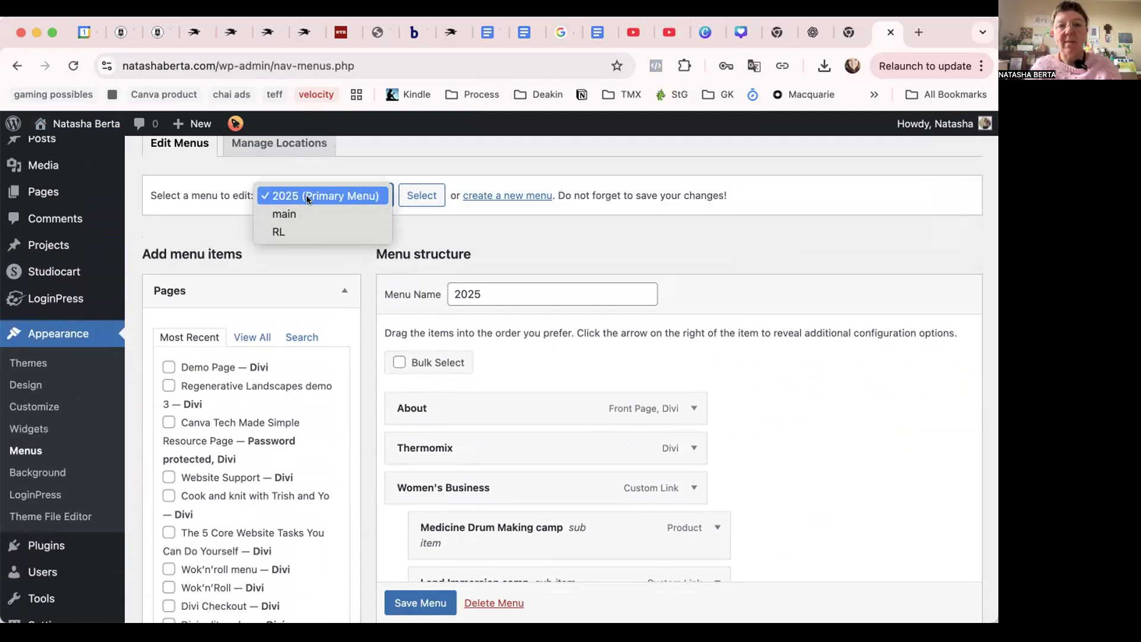
{"action": "left_click", "coordinate": [347, 197]}
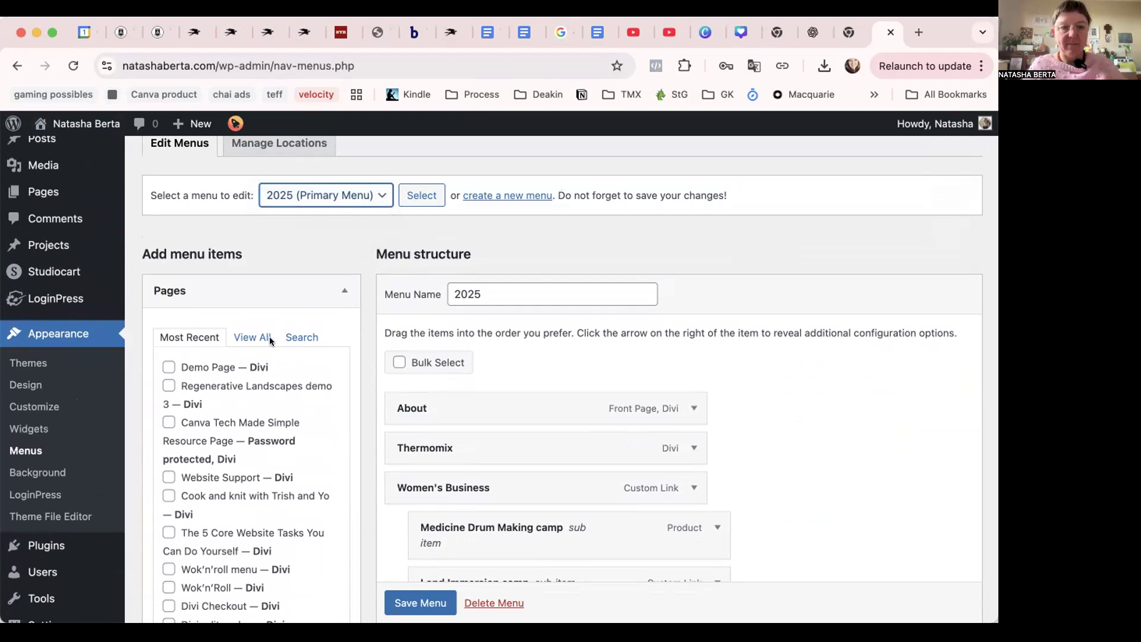
Choose Demo Page from the most recent pages and add it to the 2025 menu.
{"action": "scroll", "coordinate": [239, 386], "scroll_direction": "down", "scroll_amount": 4}
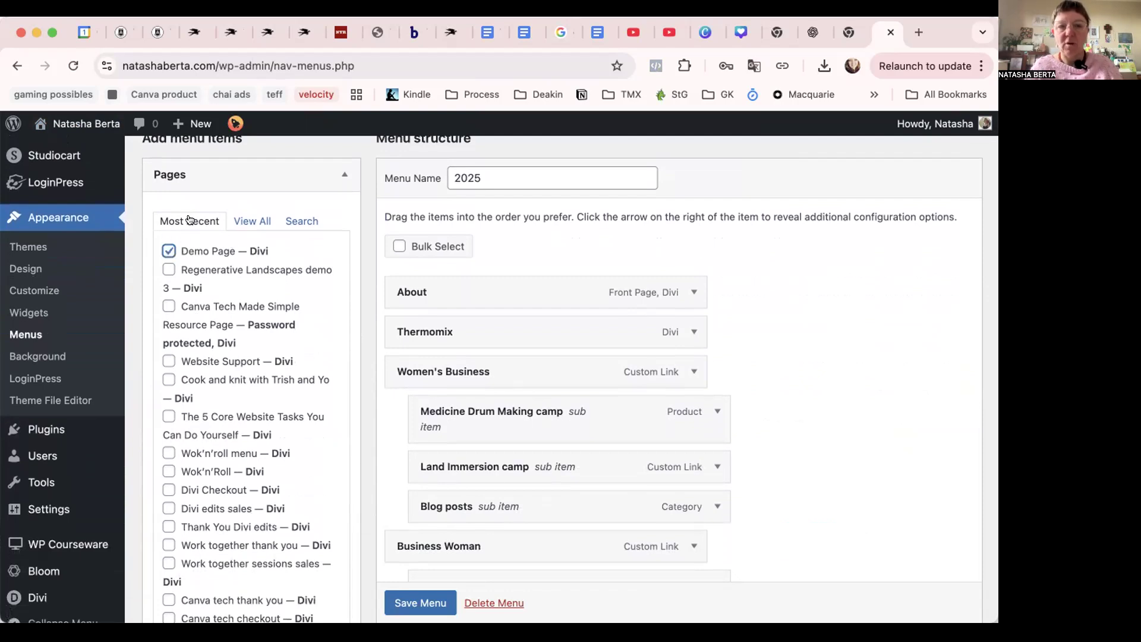
{"action": "left_click", "coordinate": [248, 220]}
{"action": "left_click", "coordinate": [302, 220]}
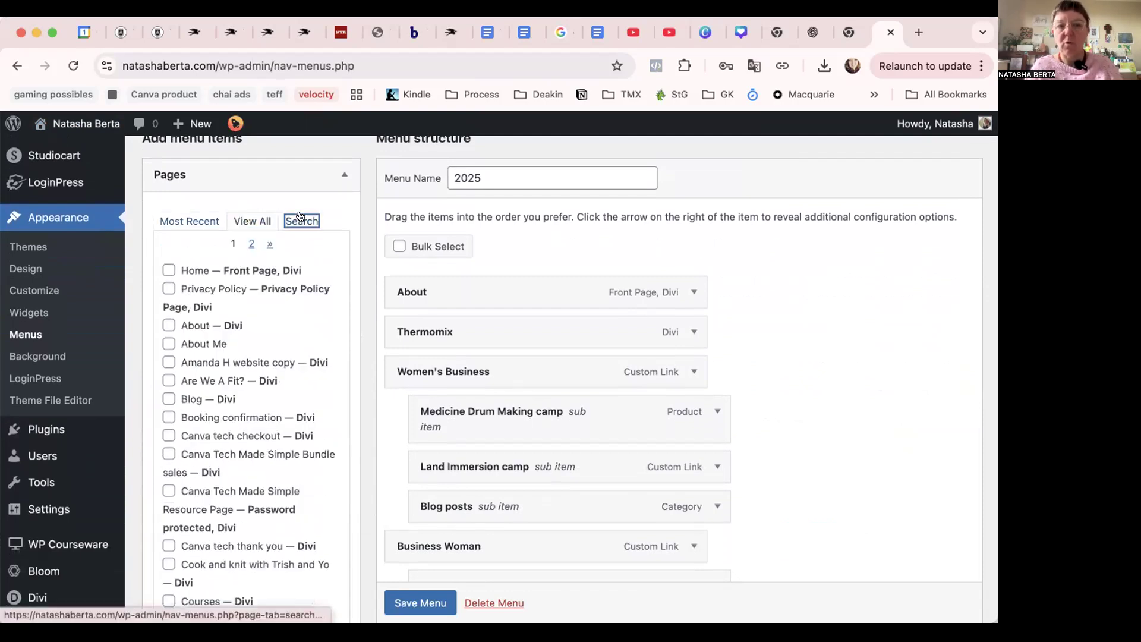
{"action": "left_click", "coordinate": [183, 222]}
{"action": "left_click", "coordinate": [169, 251]}
{"action": "scroll", "coordinate": [202, 279], "scroll_direction": "down", "scroll_amount": 1}
{"action": "scroll", "coordinate": [226, 297], "scroll_direction": "down", "scroll_amount": 5}
{"action": "left_click", "coordinate": [290, 409]}
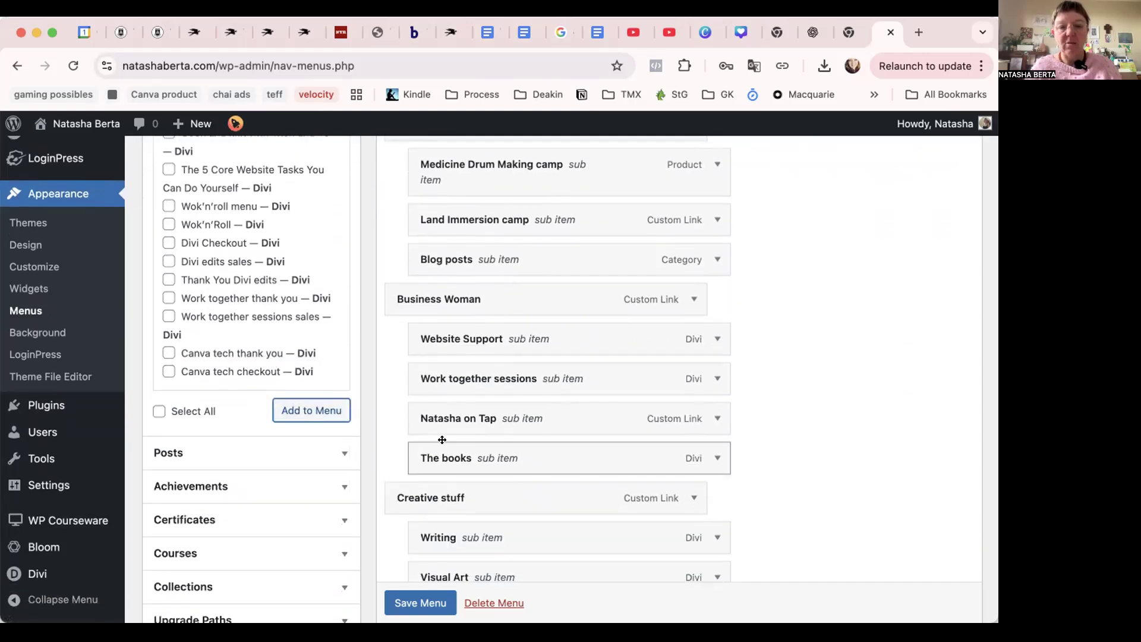
Check Demo Page at the end of the menu structure and save the 2025 menu.
{"action": "scroll", "coordinate": [442, 439], "scroll_direction": "down", "scroll_amount": 10}
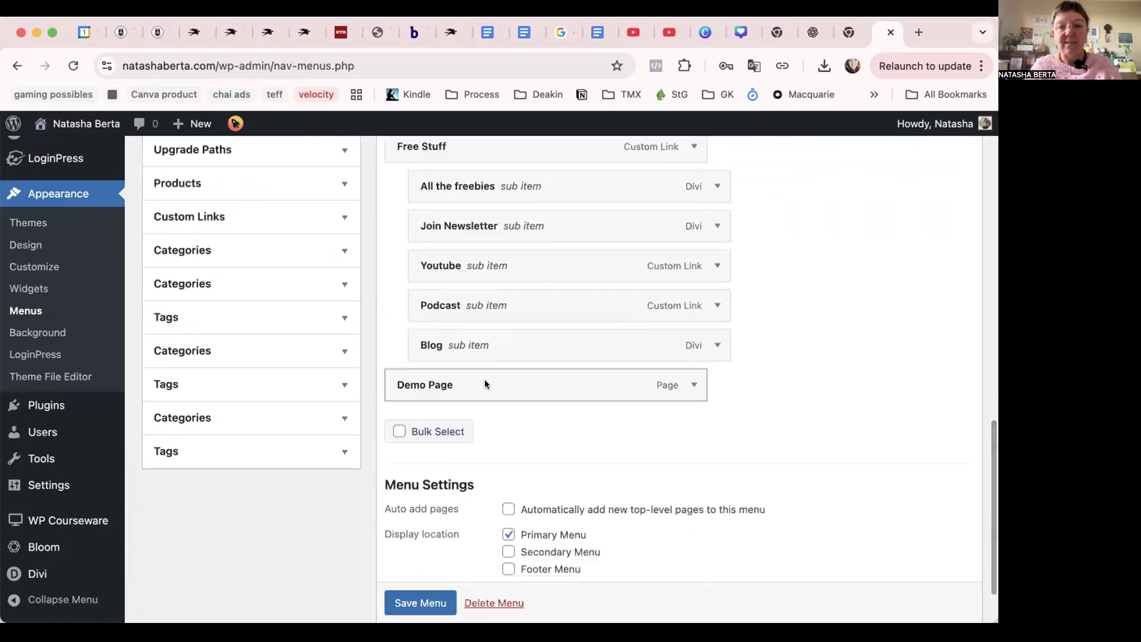
{"action": "scroll", "coordinate": [423, 259], "scroll_direction": "up", "scroll_amount": 5}
{"action": "scroll", "coordinate": [437, 375], "scroll_direction": "down", "scroll_amount": 6}
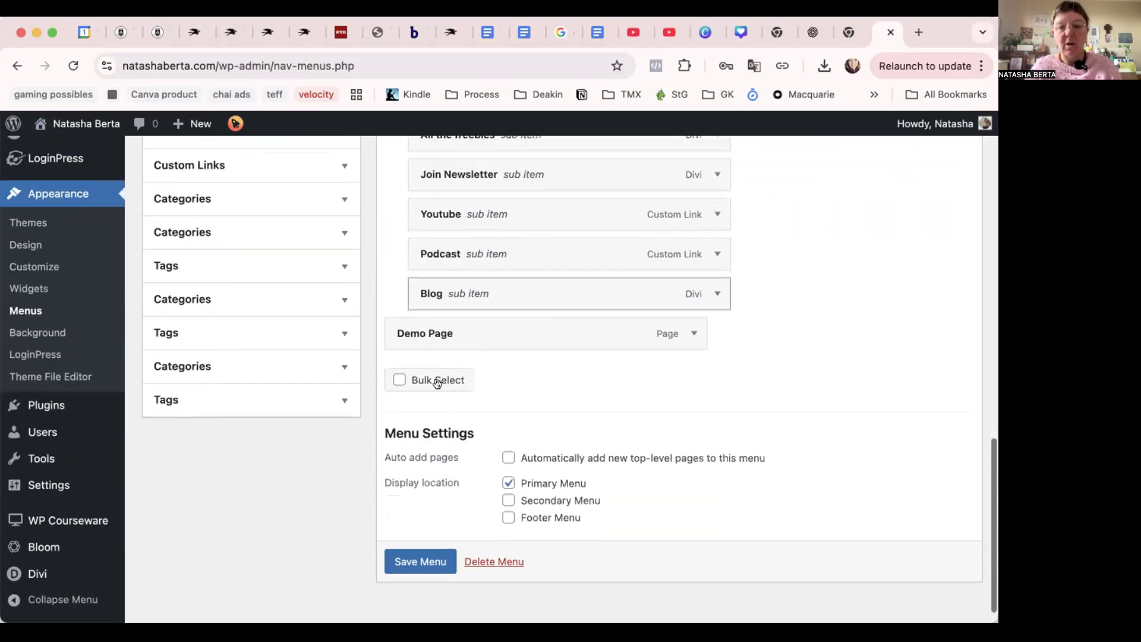
{"action": "left_click", "coordinate": [424, 552]}
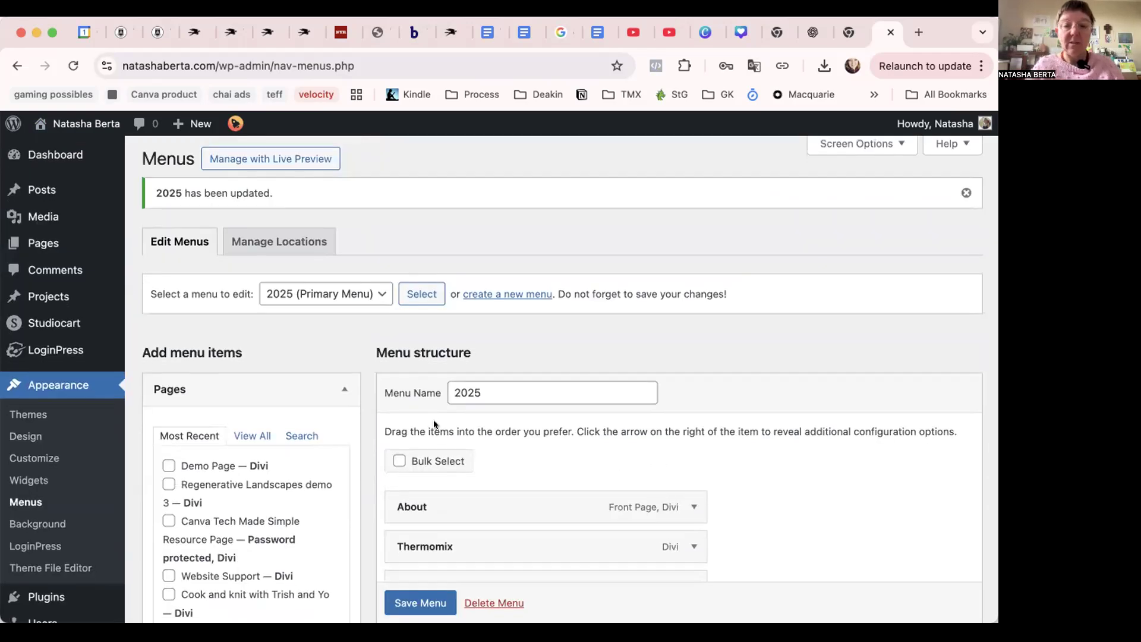
Move Demo Page to the first place in the menu structure, above About, and save the menu.
{"action": "scroll", "coordinate": [433, 419], "scroll_direction": "down", "scroll_amount": 15}
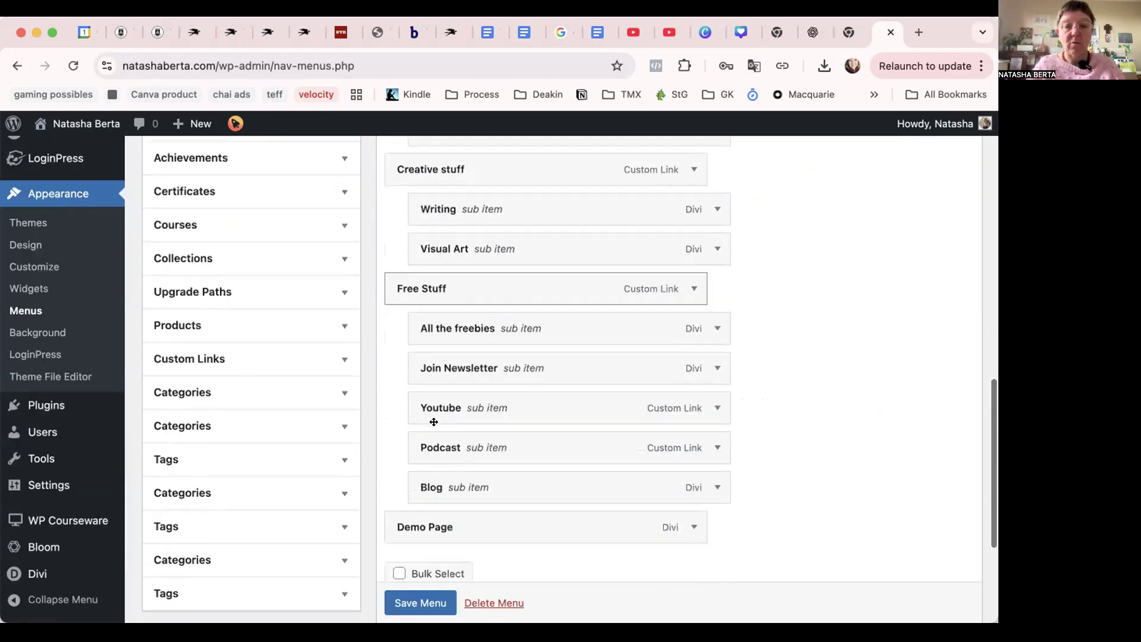
{"action": "left_click_drag", "start_coordinate": [423, 476], "coordinate": [398, 416]}
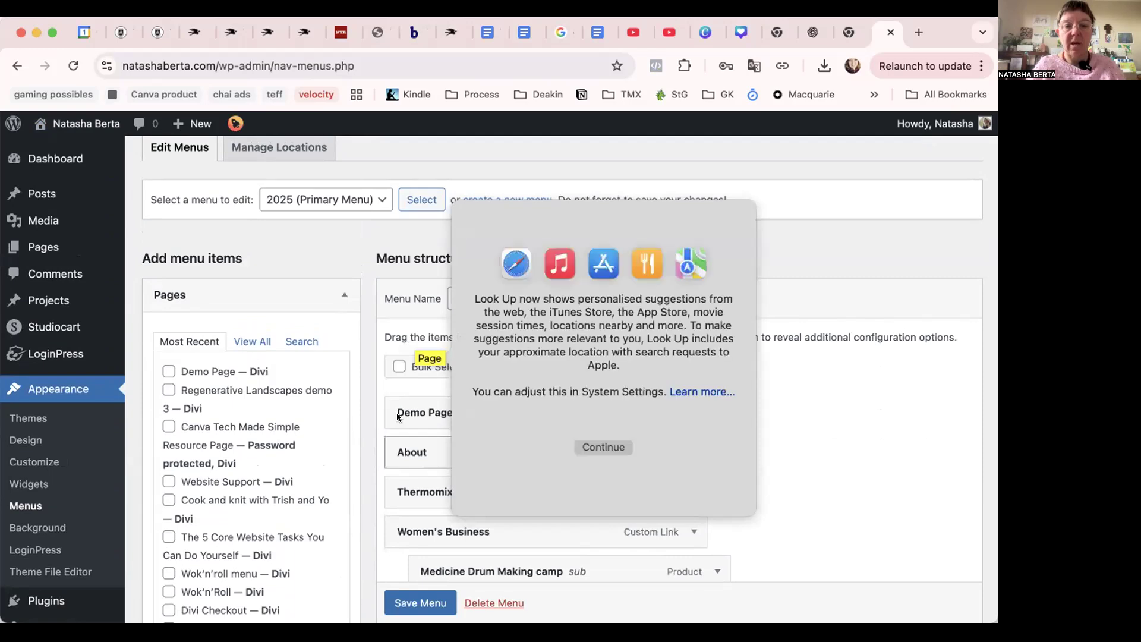
{"action": "left_click", "coordinate": [624, 429]}
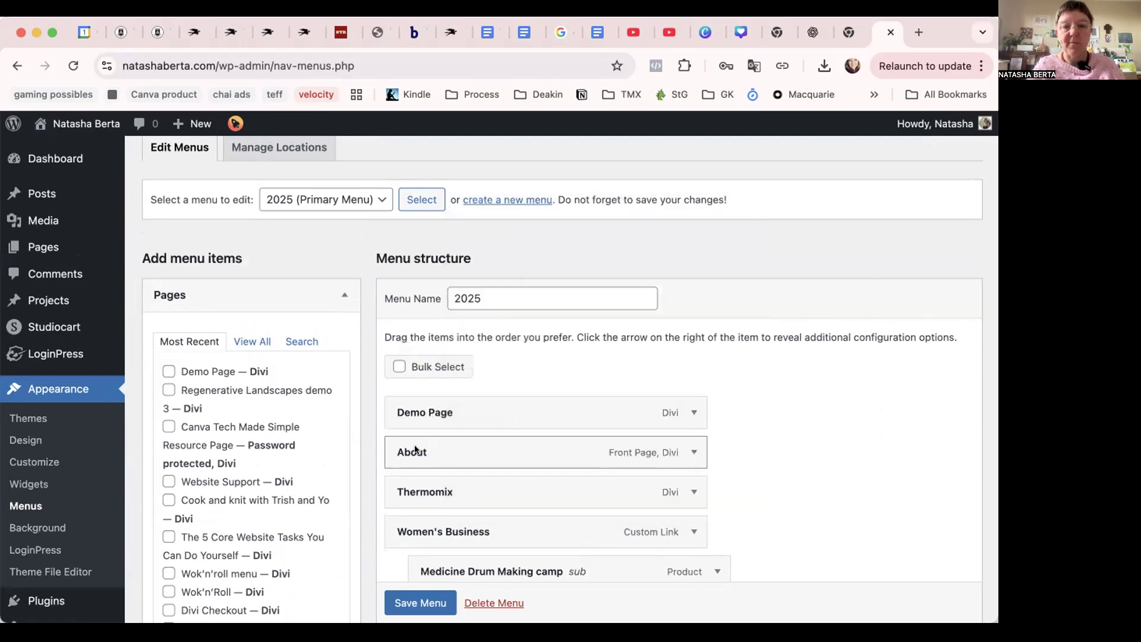
{"action": "left_click", "coordinate": [414, 603]}
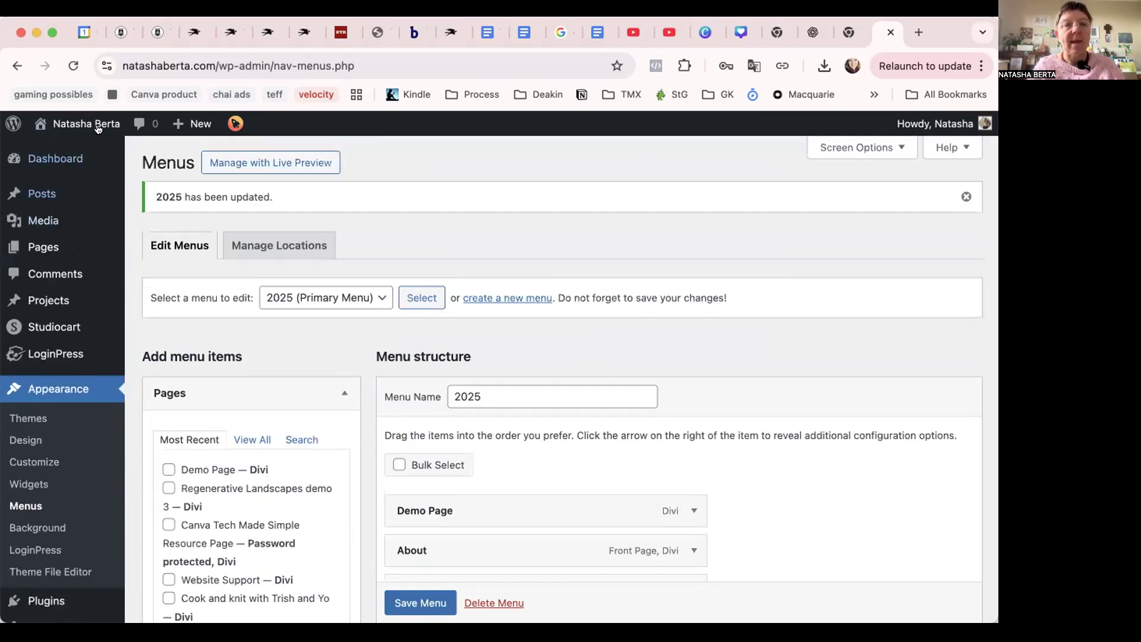
Visit the live site, open Demo Page from its navigation menu and look over the page.
{"action": "left_click", "coordinate": [74, 120]}
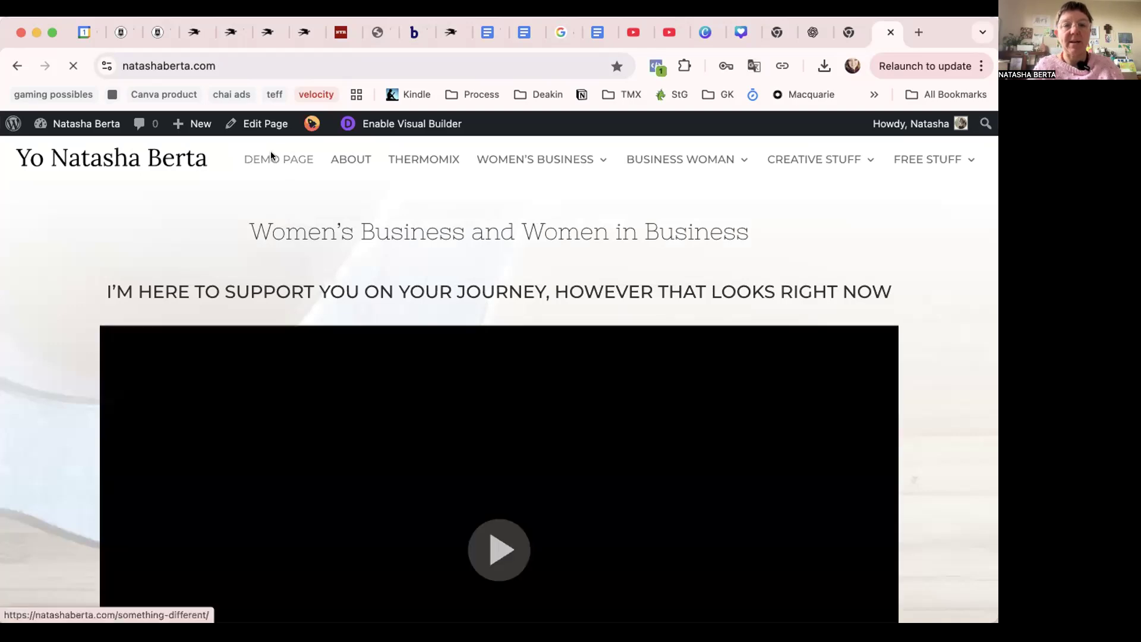
{"action": "left_click", "coordinate": [272, 156]}
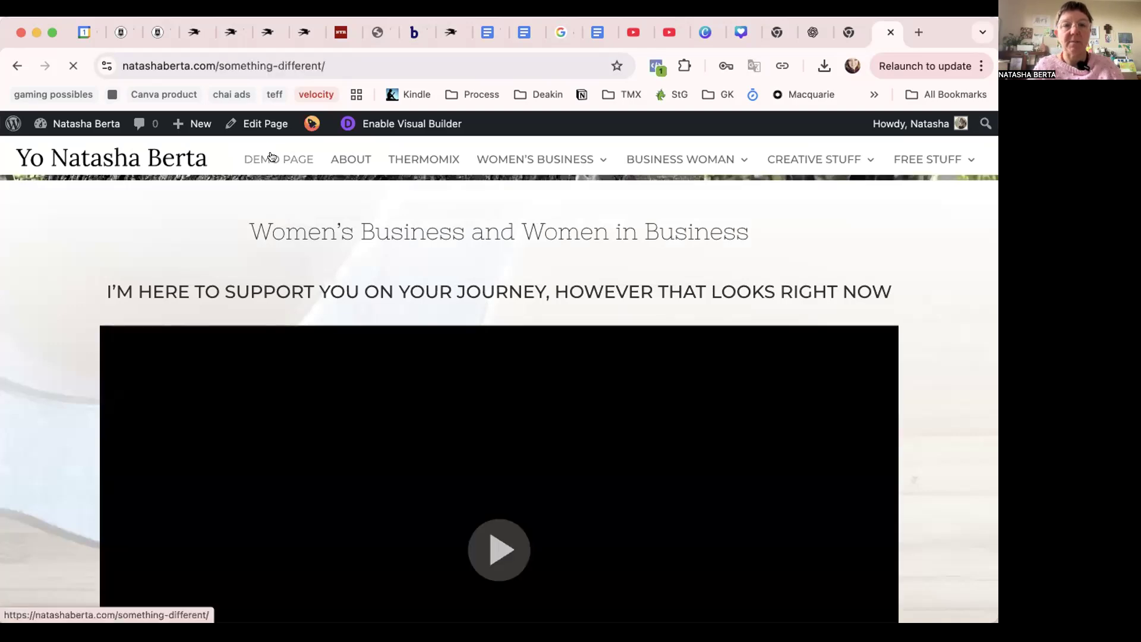
{"action": "scroll", "coordinate": [341, 479], "scroll_direction": "down", "scroll_amount": 6}
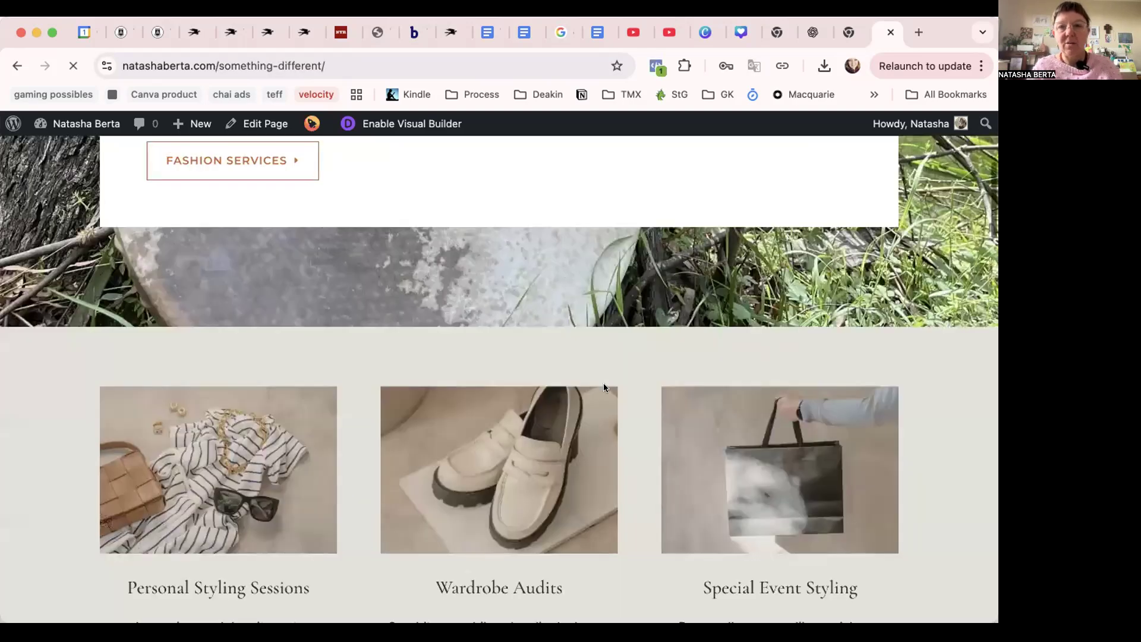